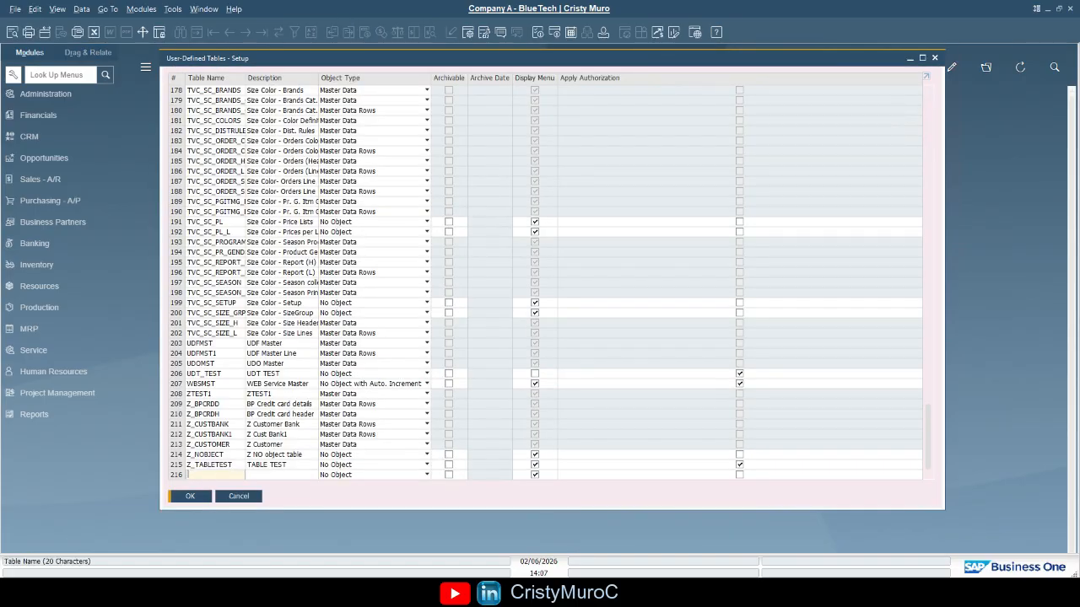
# Enter a new user-defined table named CERTIFICATION with the description CERTIFICATION
pyautogui.write('CERTIFICATION')
pyautogui.press('Tab')
pyautogui.write('CERTIFICATION')
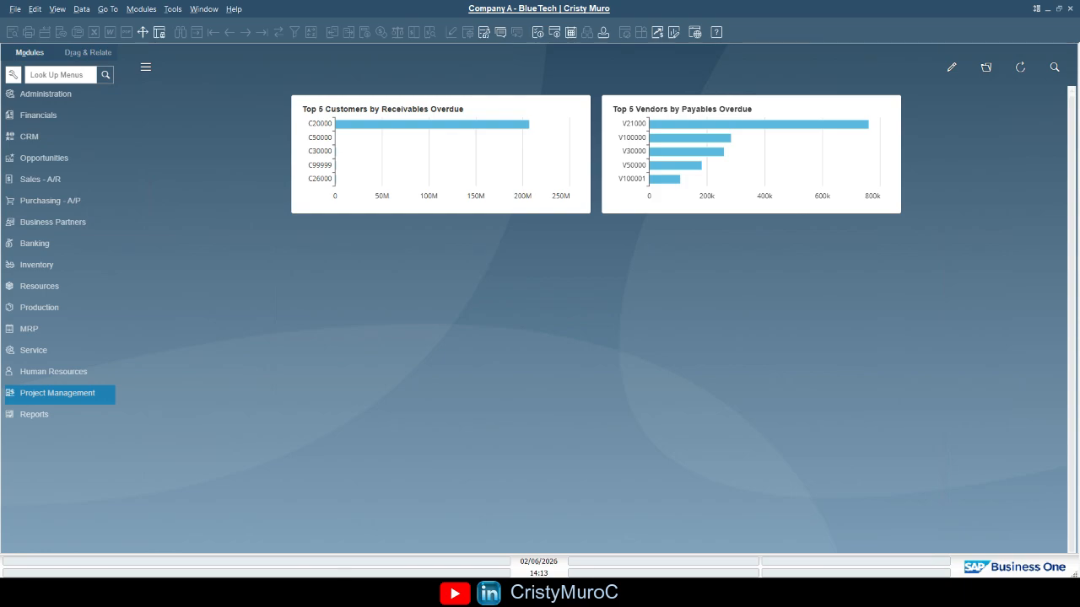
# Open User-Defined Fields management and select the CERTIFICATION table under User Tables
pyautogui.click(173, 10)
pyautogui.click(261, 216)
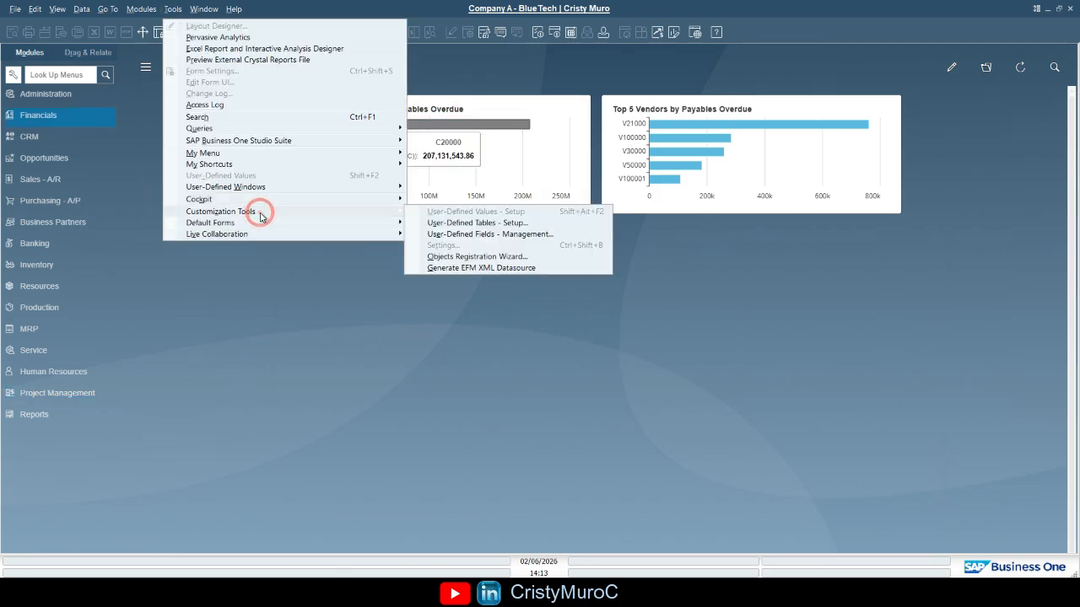
pyautogui.click(496, 236)
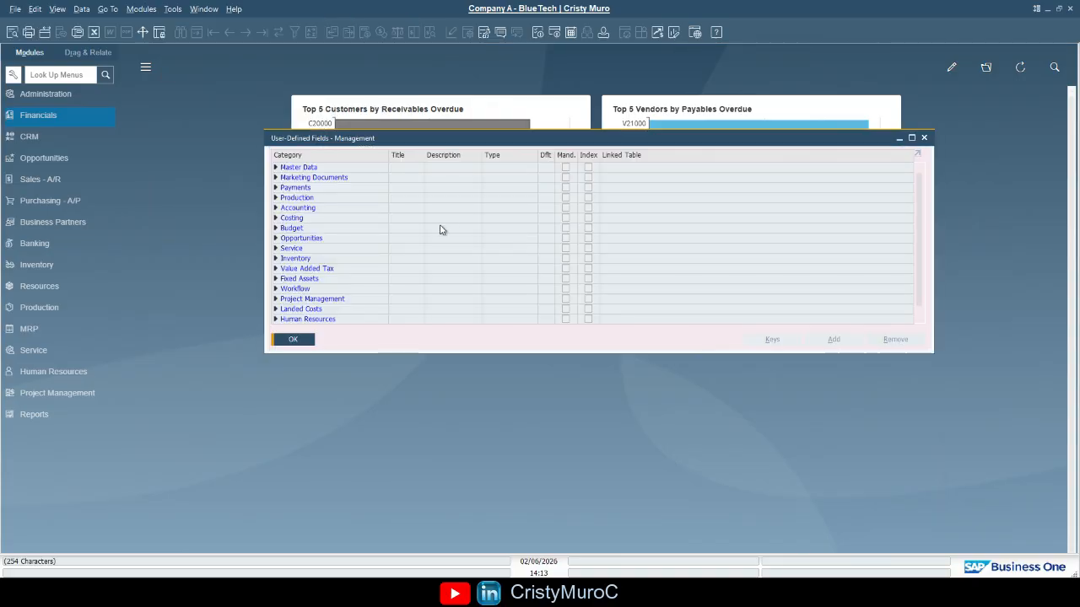
pyautogui.scroll(-1, 329, 309)
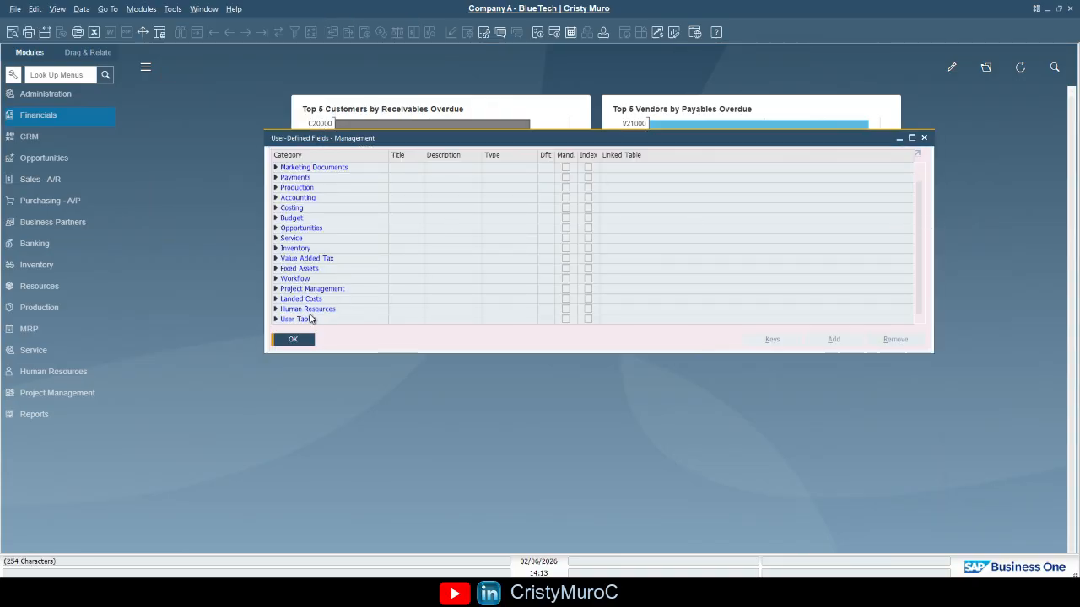
pyautogui.click(275, 319)
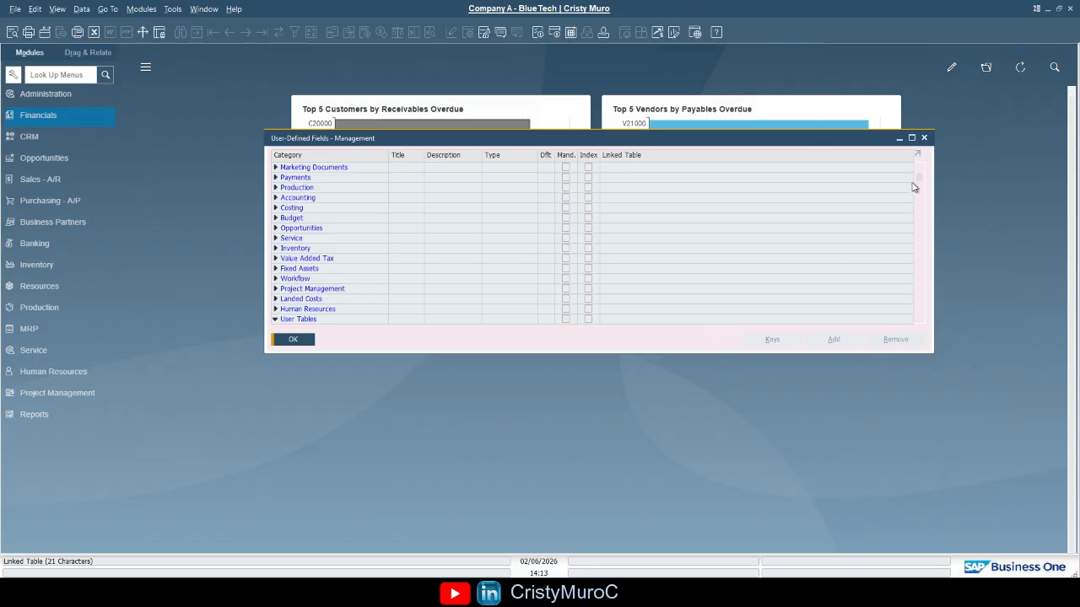
pyautogui.moveTo(916, 176); pyautogui.dragTo(911, 229)
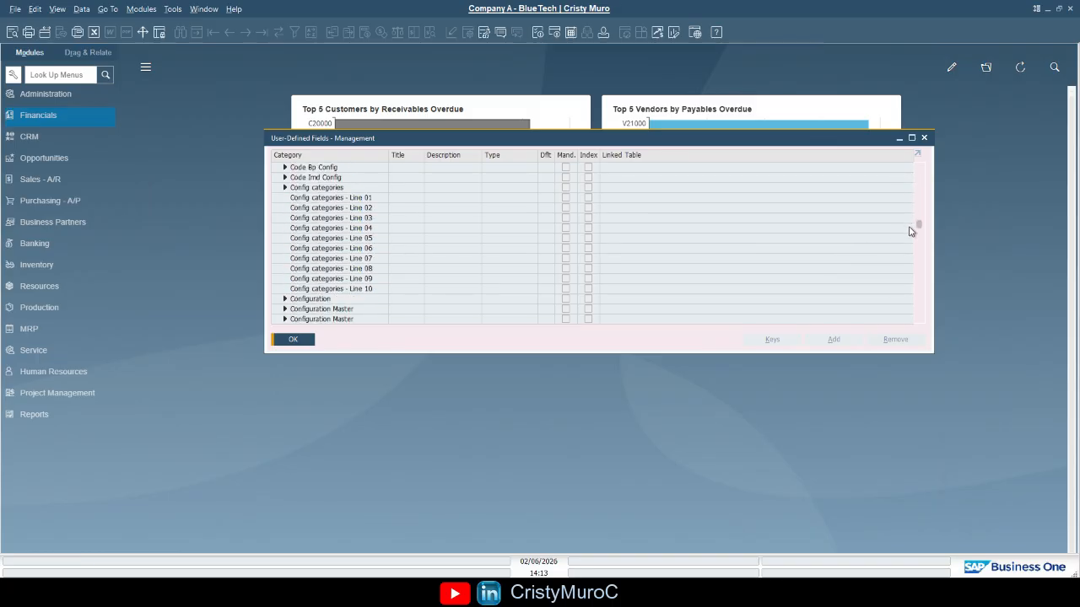
pyautogui.click(906, 228)
pyautogui.scroll(8, 606, 261)
pyautogui.click(332, 238)
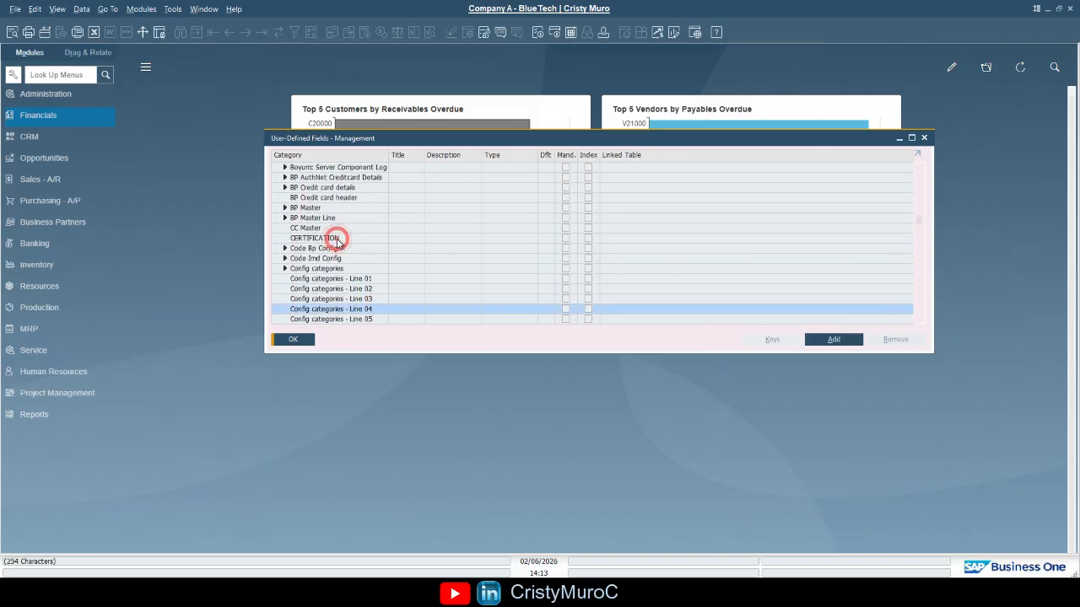
# Add a mandatory field titled Vendor with description Vendor to the CERTIFICATION table
pyautogui.click(843, 343)
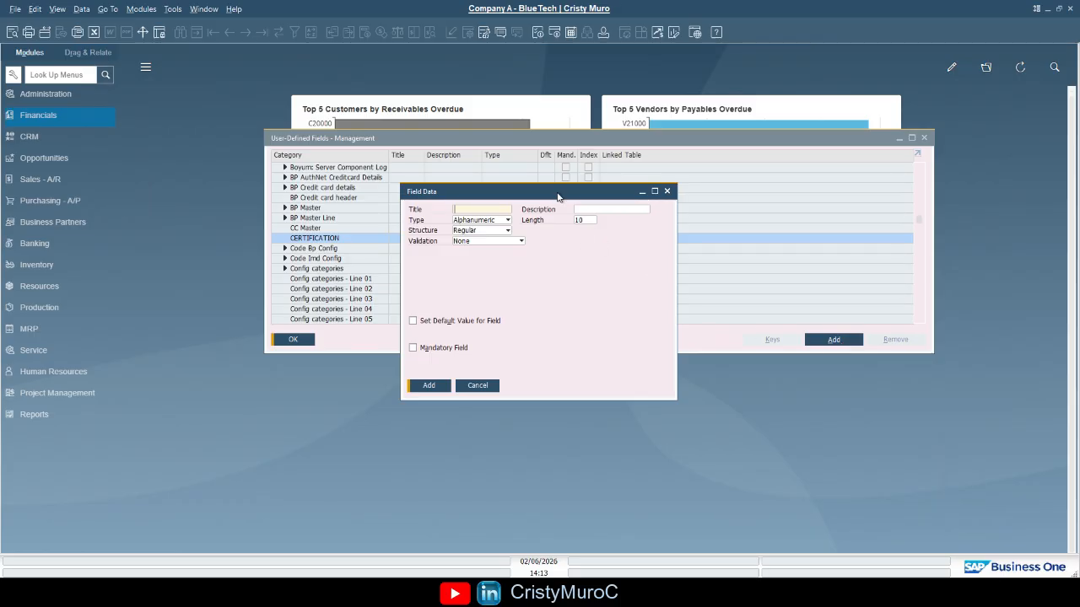
pyautogui.write('Vendor')
pyautogui.press('Tab')
pyautogui.write('Vendor')
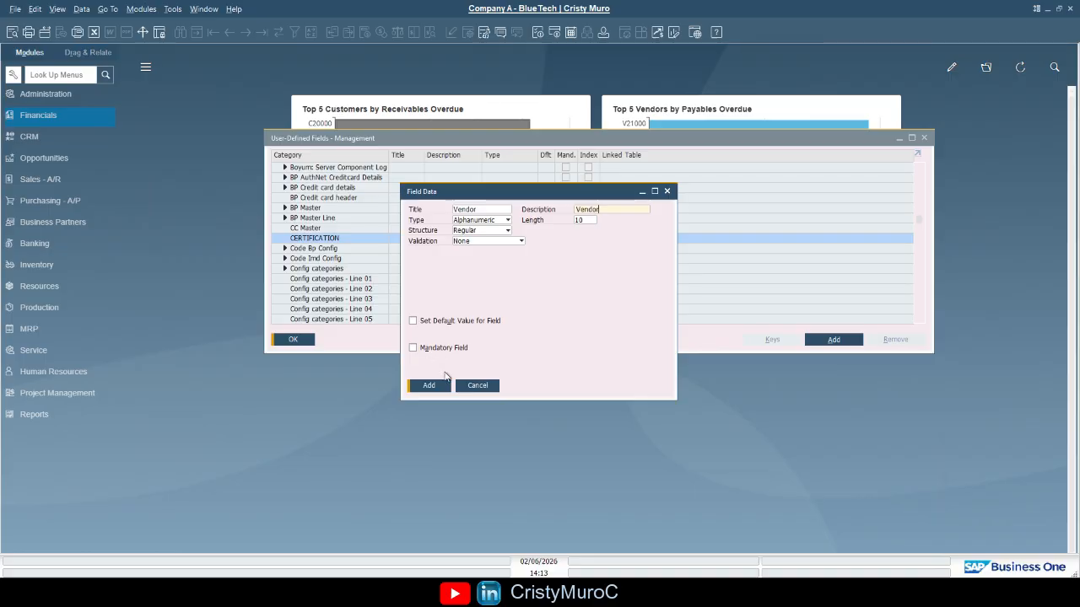
pyautogui.click(464, 352)
pyautogui.click(436, 387)
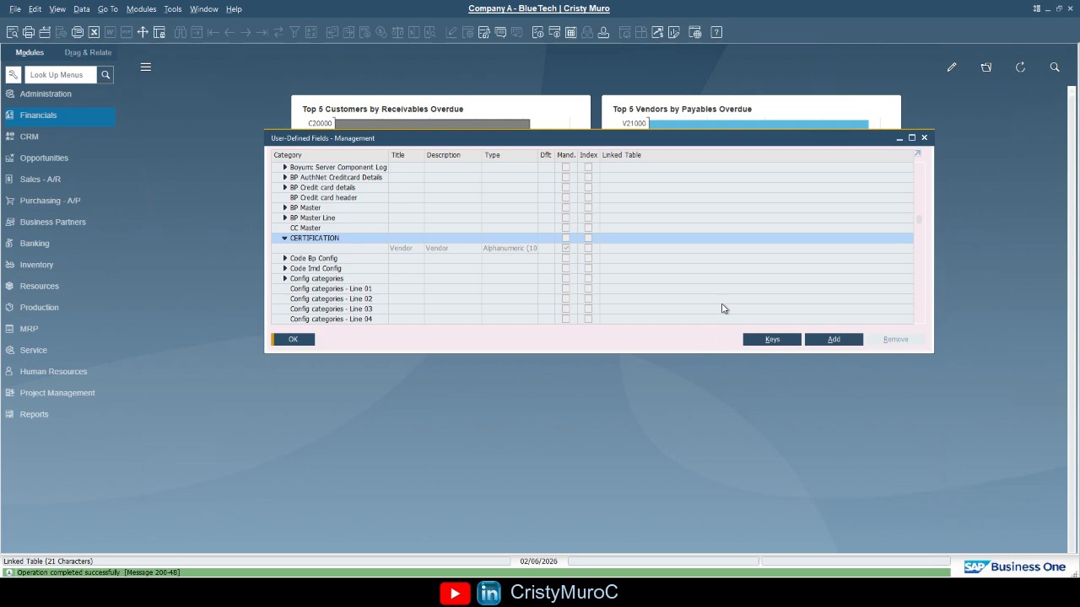
# Add a mandatory field titled CertType with description Certification type to the CERTIFICATION table
pyautogui.click(832, 339)
pyautogui.write('CertType')
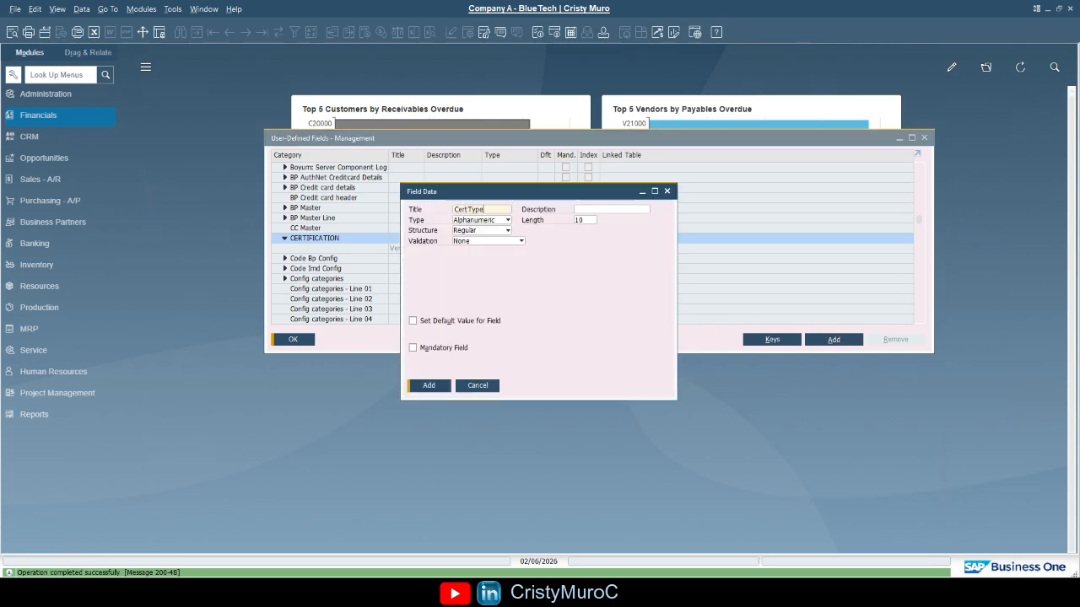
pyautogui.press('Tab')
pyautogui.write('Certification type')
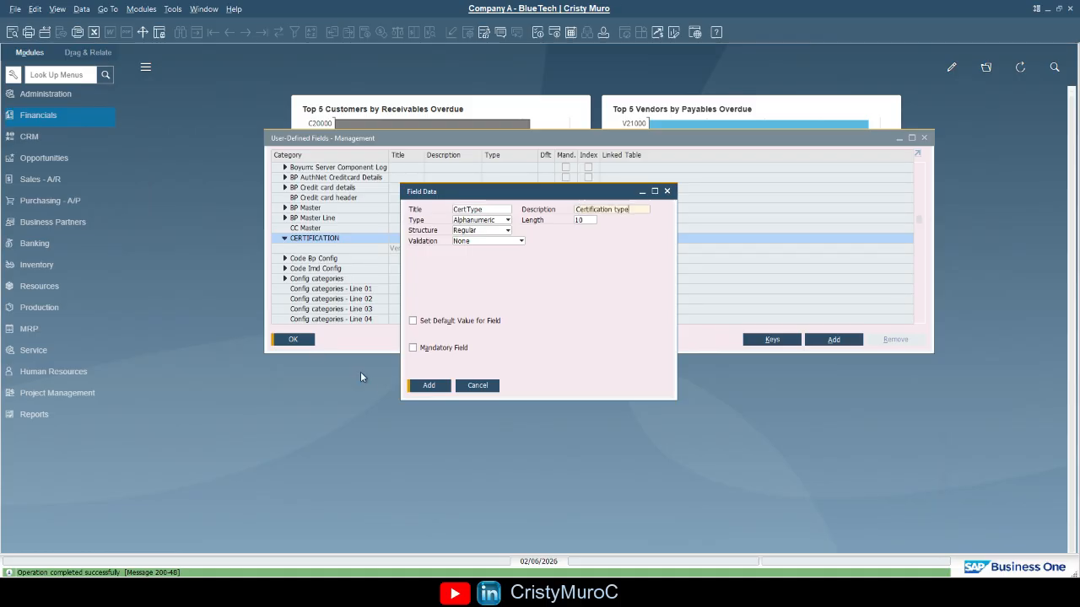
pyautogui.click(439, 350)
pyautogui.click(440, 388)
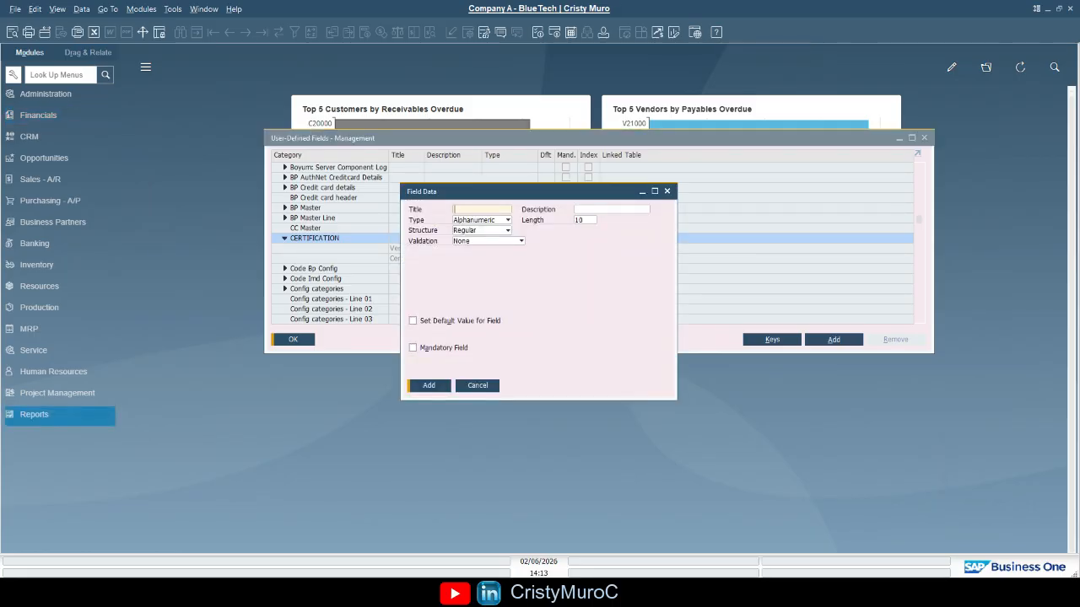
# Add a Date/Time field titled IssueDate with description Issue Date to the CERTIFICATION table
pyautogui.write('IssueDate')
pyautogui.press('Tab')
pyautogui.write('Issue Date')
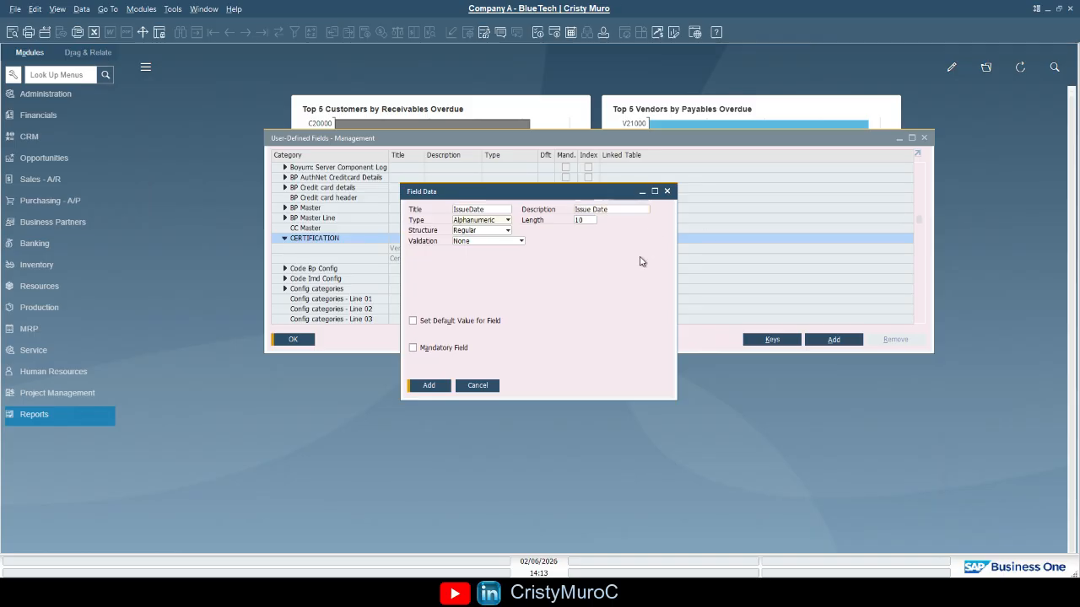
pyautogui.click(503, 226)
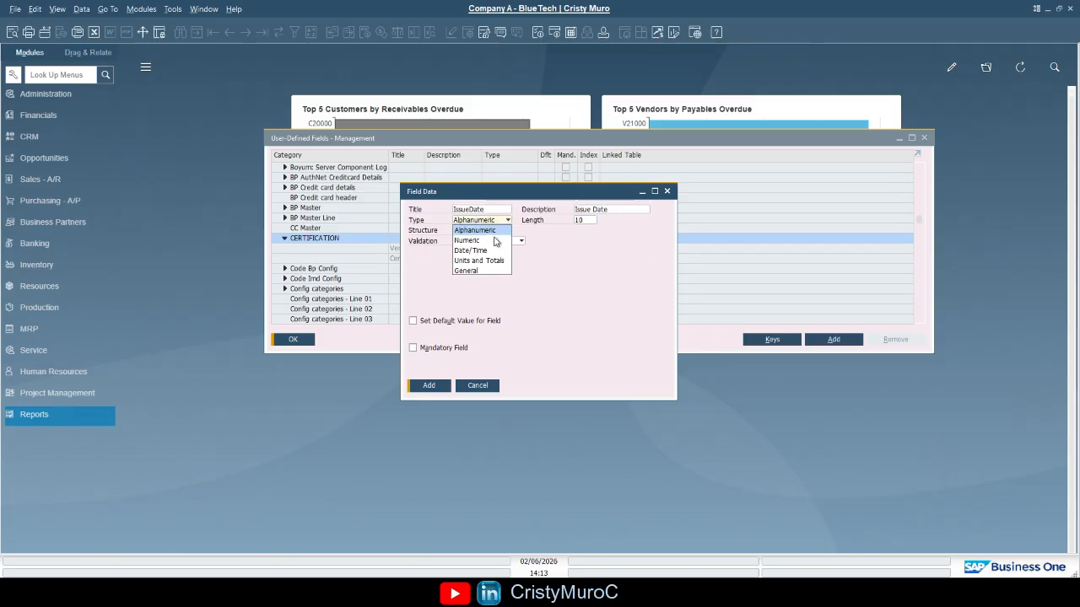
pyautogui.click(493, 249)
pyautogui.click(429, 384)
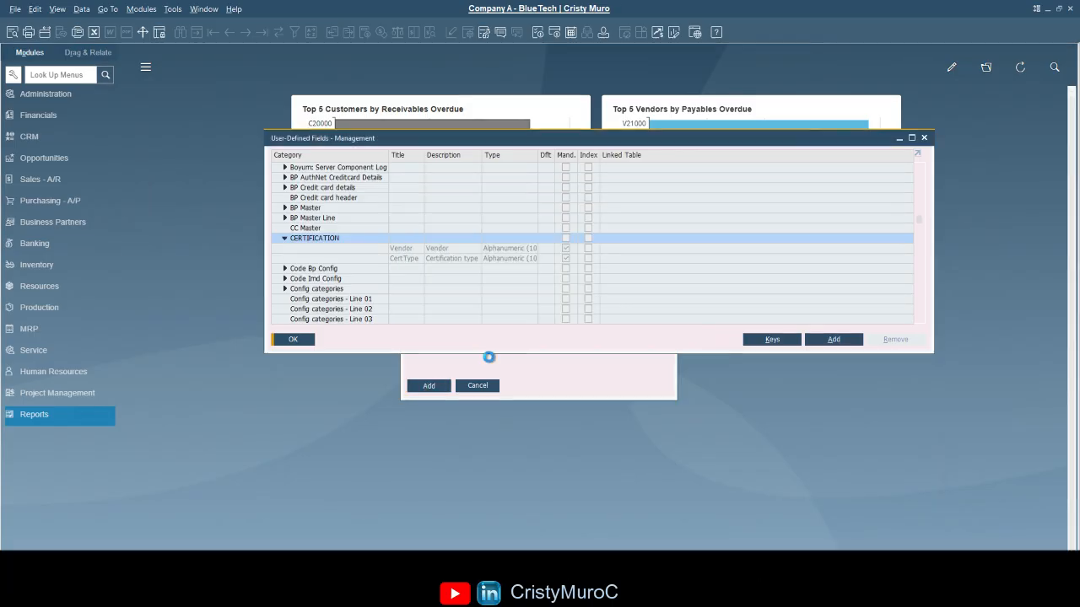
# Add a Date/Time field titled ExpiryDate with description Expiry Date to the CERTIFICATION table
pyautogui.click(836, 339)
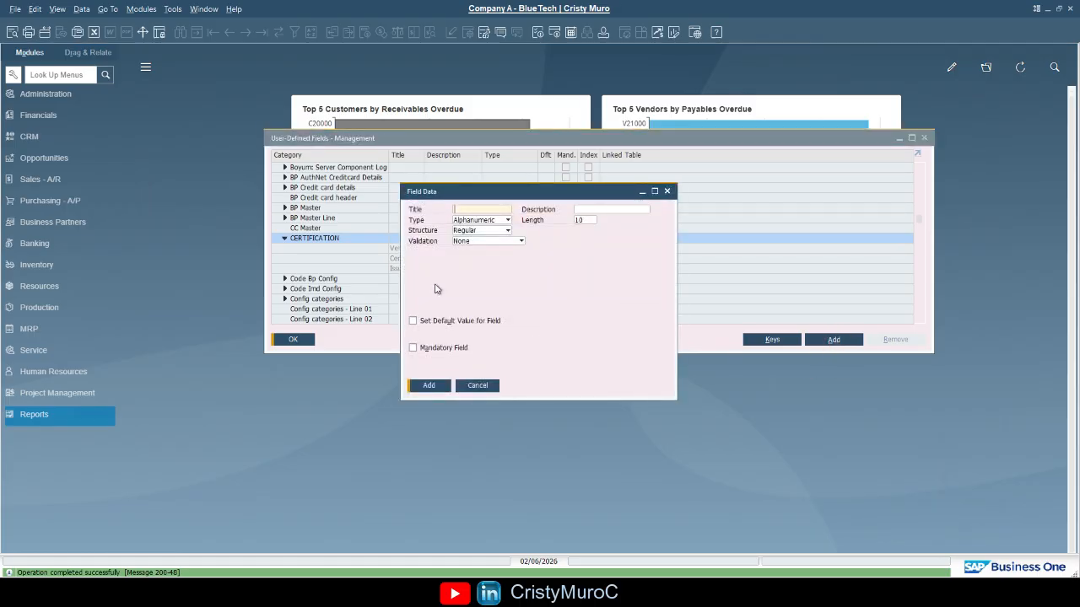
pyautogui.write('ExpiryDate')
pyautogui.press('Tab')
pyautogui.write('Expiry D')
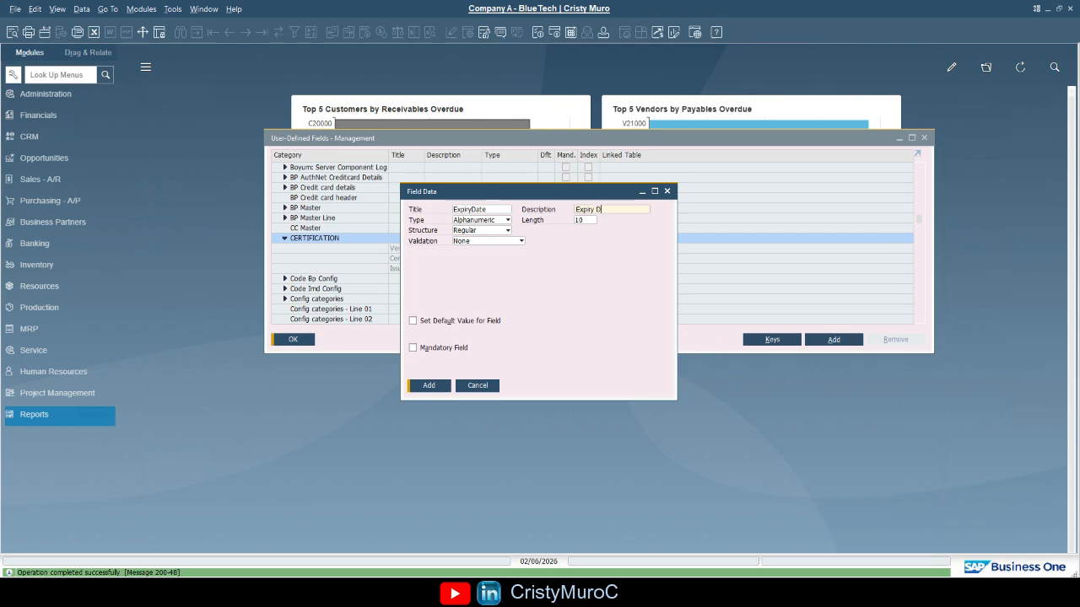
pyautogui.write('ate')
pyautogui.click(507, 220)
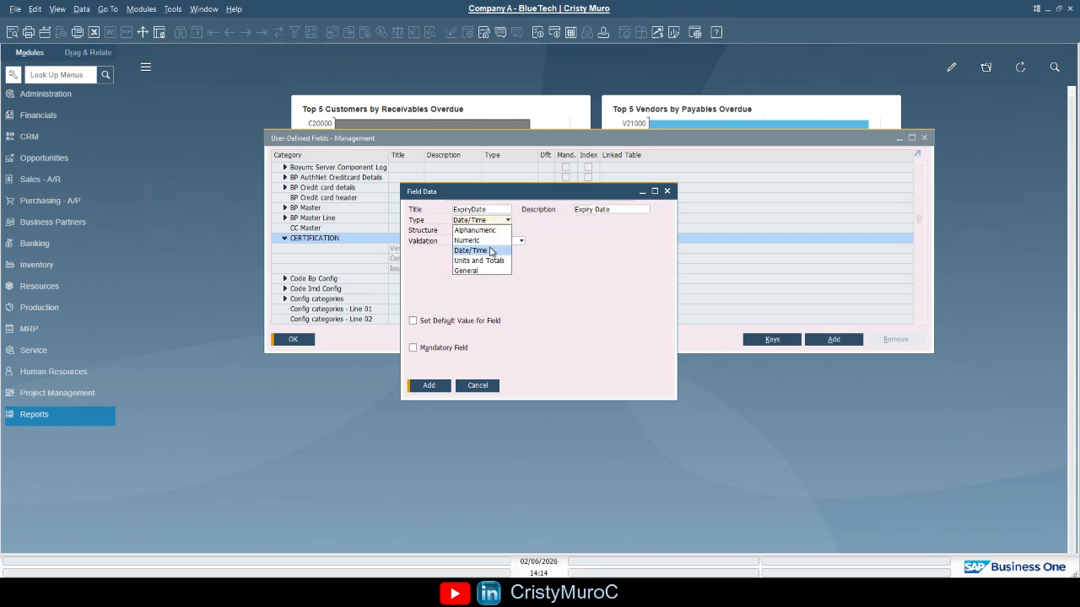
pyautogui.click(491, 251)
pyautogui.click(431, 386)
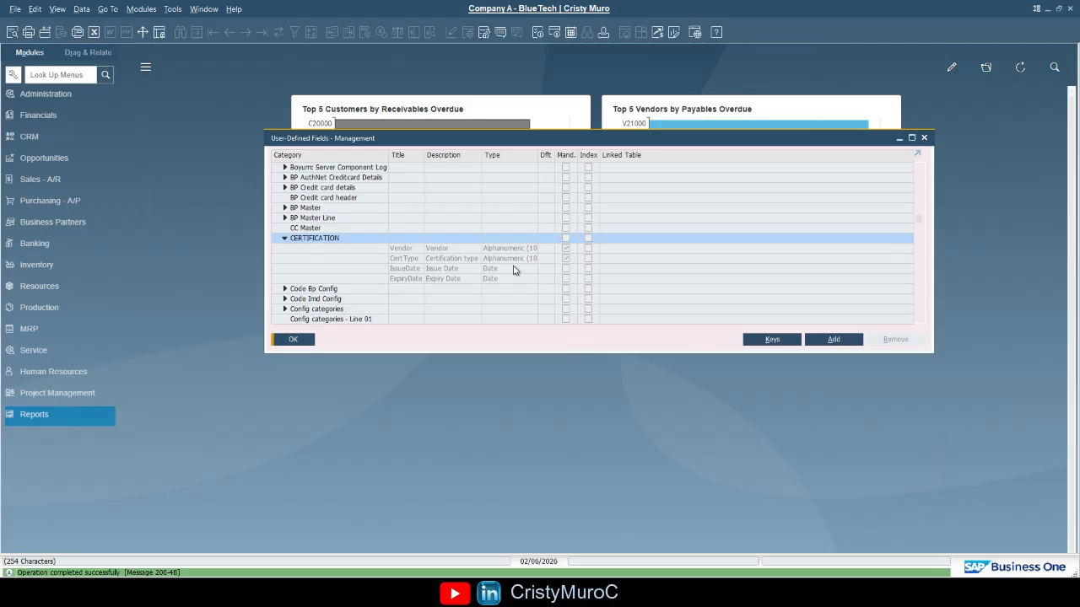
# Add an alphanumeric field titled CertID with description Certification ID to the CERTIFICATION table
pyautogui.click(835, 339)
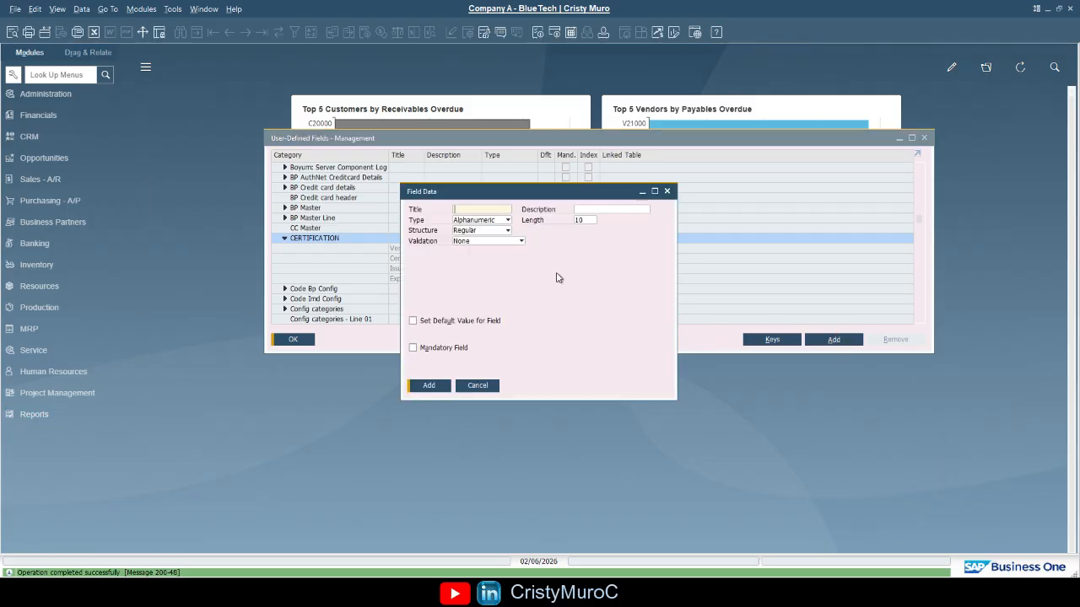
pyautogui.write('CertID')
pyautogui.press('Tab')
pyautogui.write('Cert')
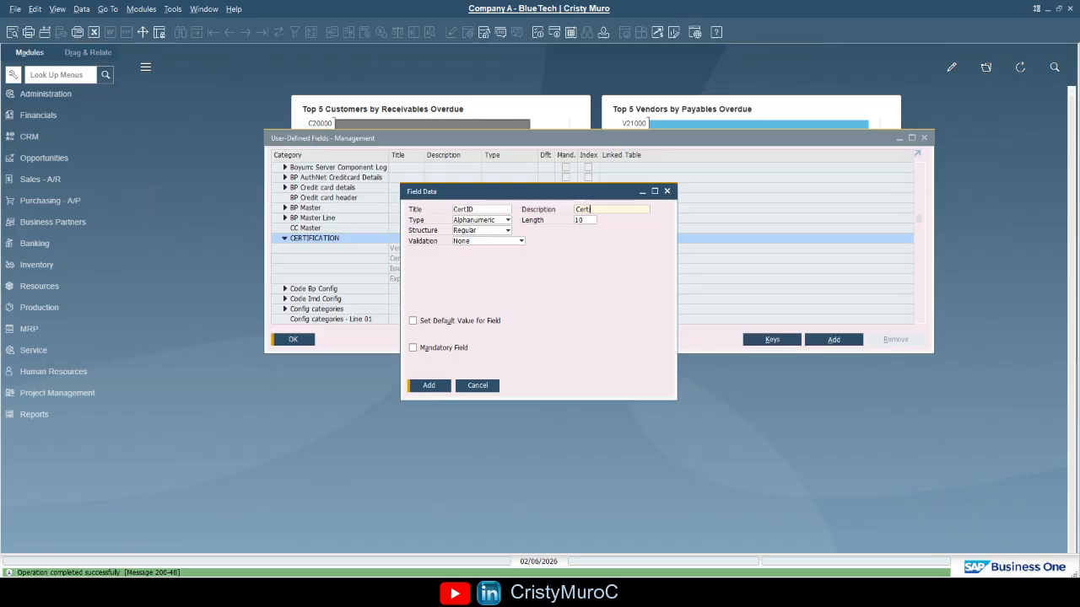
pyautogui.write('ification ID')
pyautogui.click(430, 388)
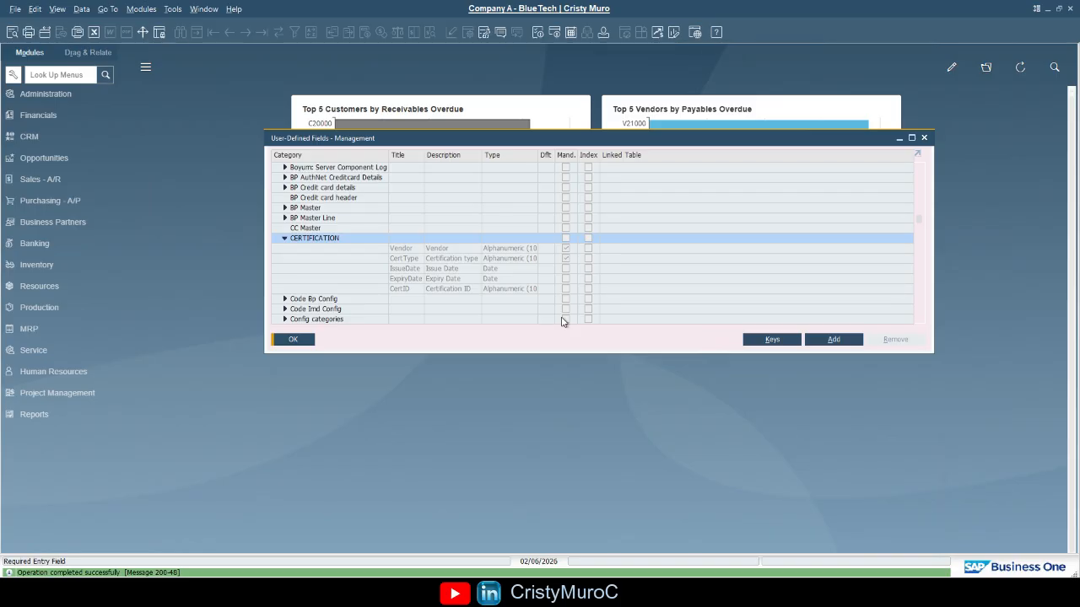
# Open the CERTIFICATION user-defined window and move it into view
pyautogui.click(175, 10)
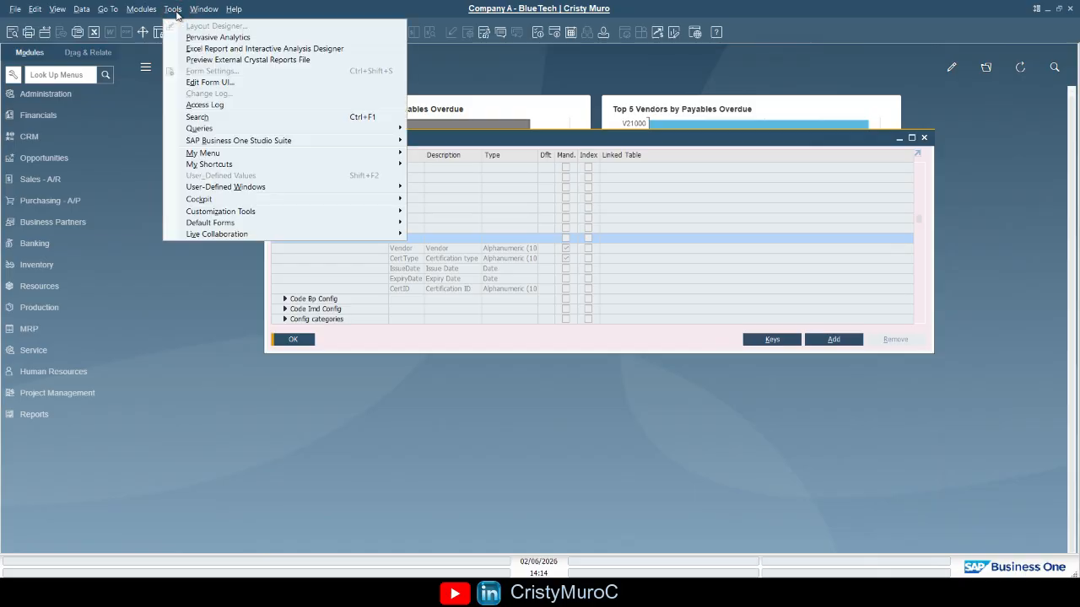
pyautogui.click(173, 10)
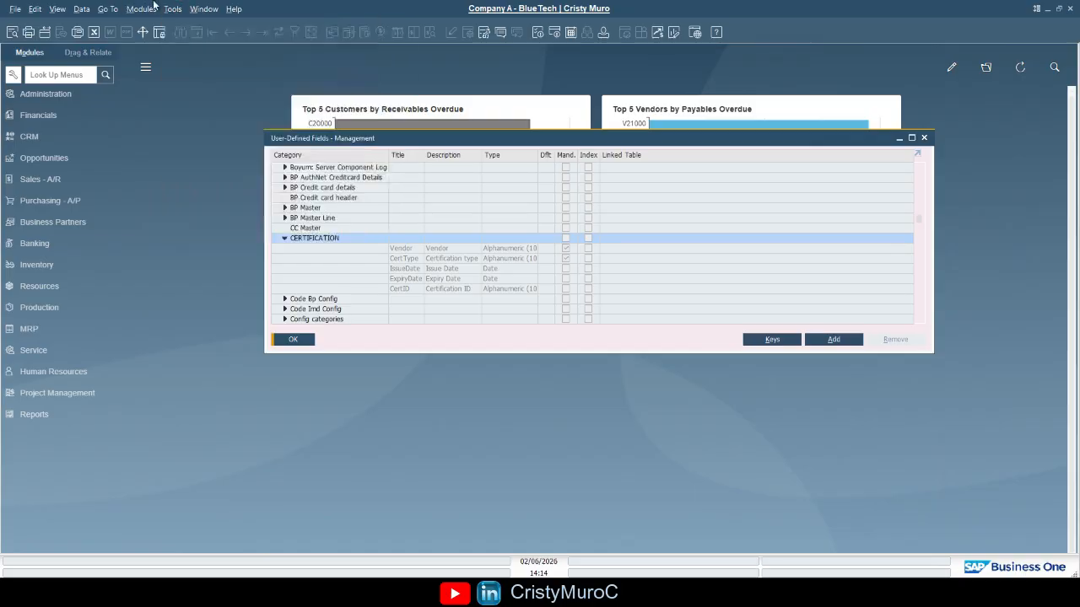
pyautogui.click(172, 12)
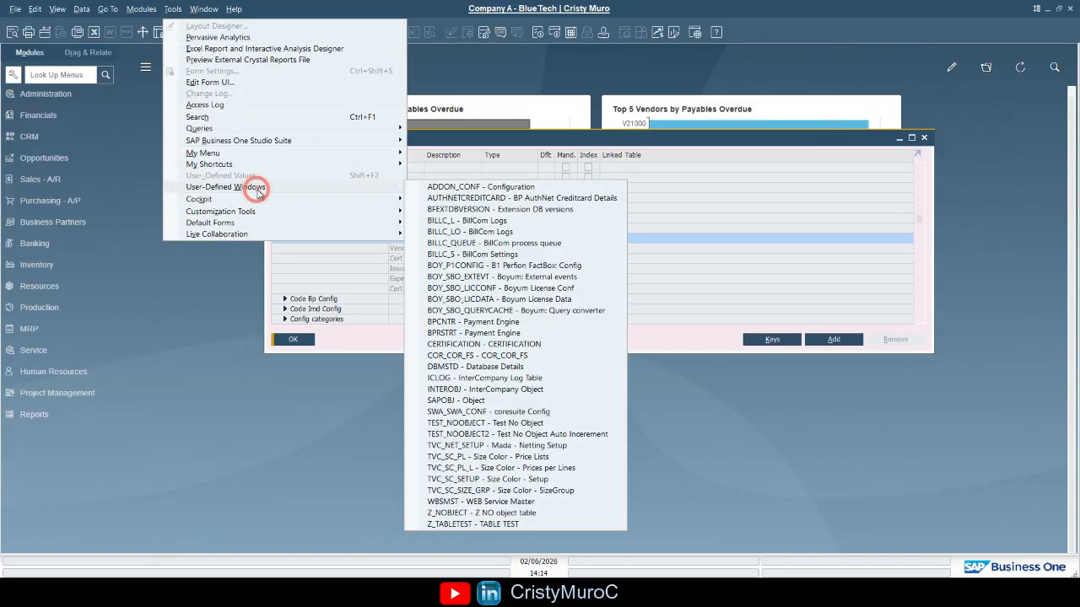
pyautogui.moveTo(253, 188)
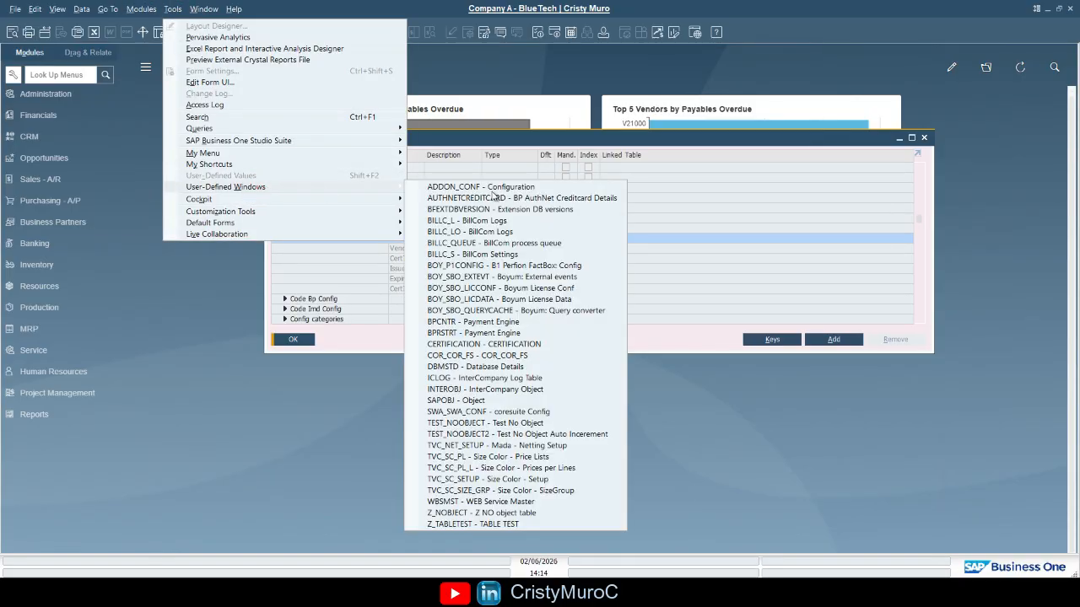
pyautogui.click(523, 344)
pyautogui.moveTo(470, 198); pyautogui.dragTo(312, 177)
# Enter code 1, name 1 and the vendor's code in the first certification row
pyautogui.write('1')
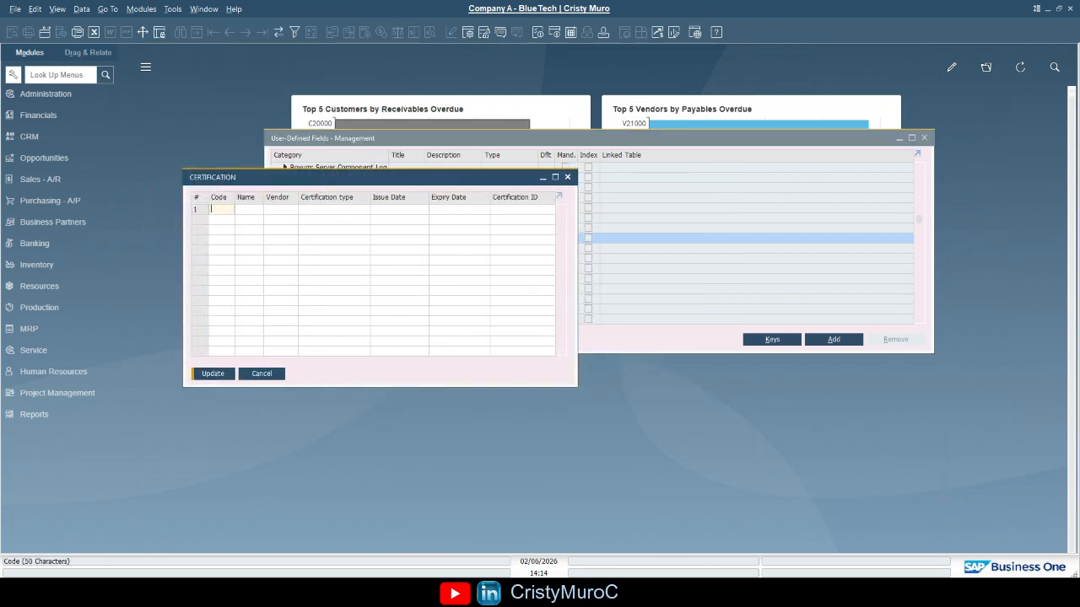
pyautogui.press('Tab')
pyautogui.write('1')
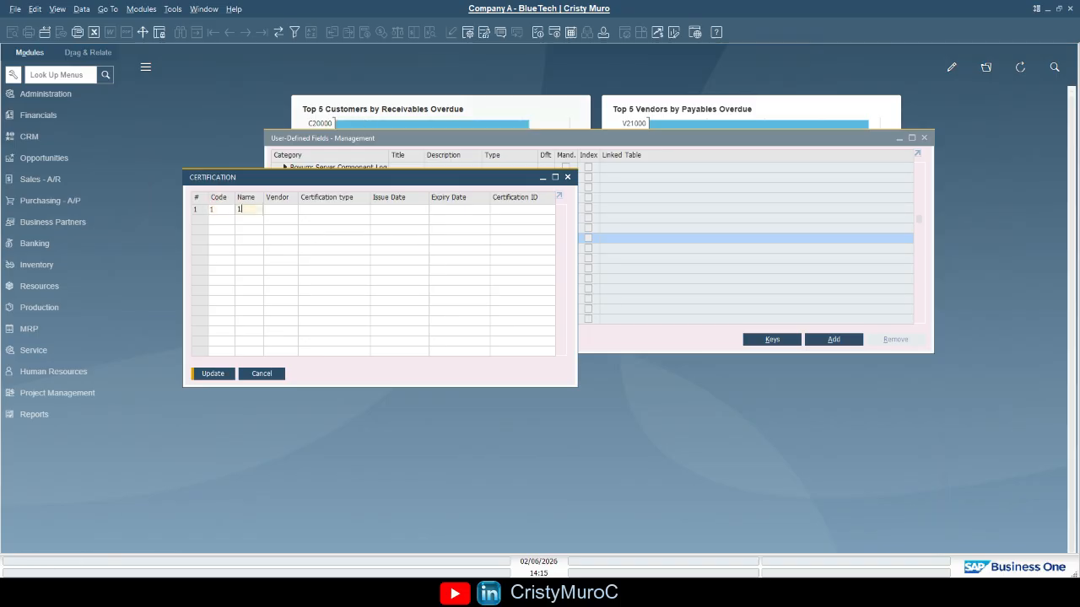
pyautogui.press('Tab')
pyautogui.write('V1000')
pyautogui.press('Tab')
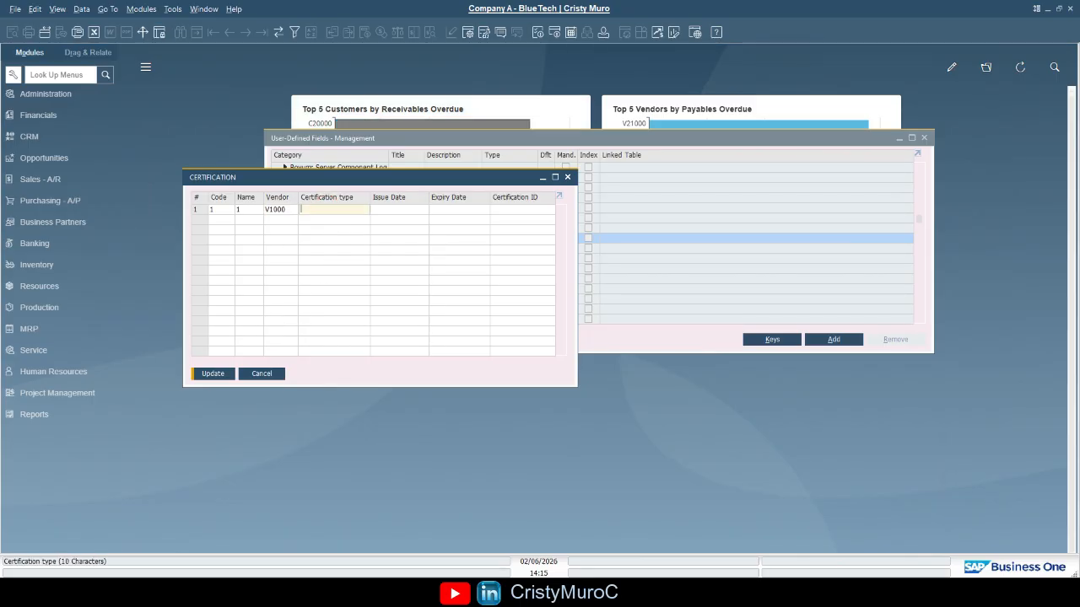
# Set the first row's certification type to Safety
pyautogui.write('iso')
pyautogui.press('BackSpace')
pyautogui.press('BackSpace')
pyautogui.press('BackSpace')
pyautogui.write('ISO')
pyautogui.press('Tab')
pyautogui.hotkey('shift', 'Tab')
pyautogui.write('Safety')
pyautogui.press('Tab')
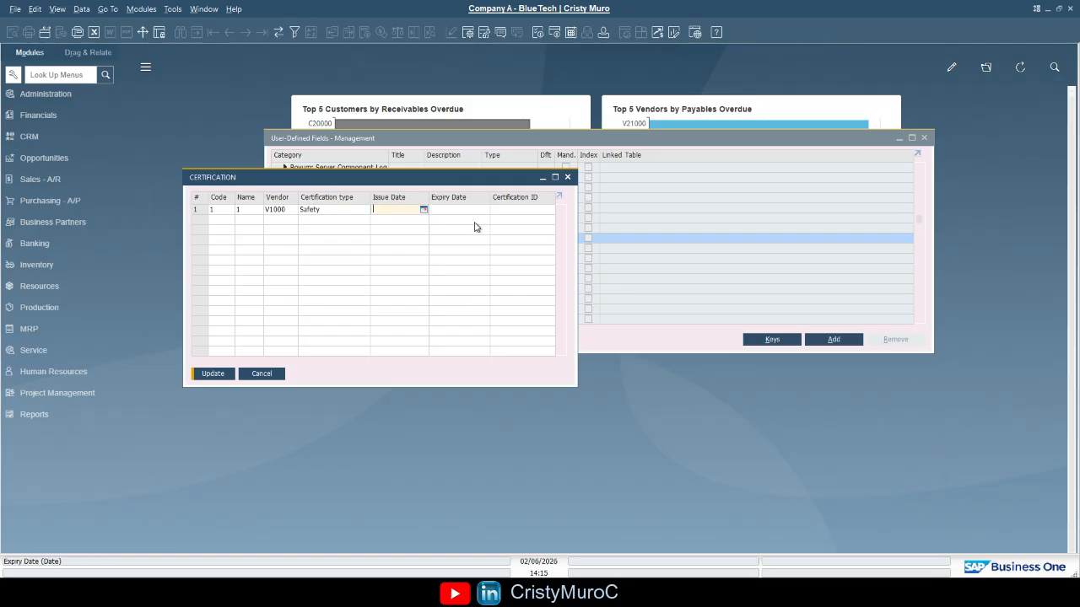
# Enter issue date 01/01/2025, expiry date 01/01/2027 and the certification ID for the first row, and save it
pyautogui.write('01/01/2025')
pyautogui.press('Tab')
pyautogui.write('01012027')
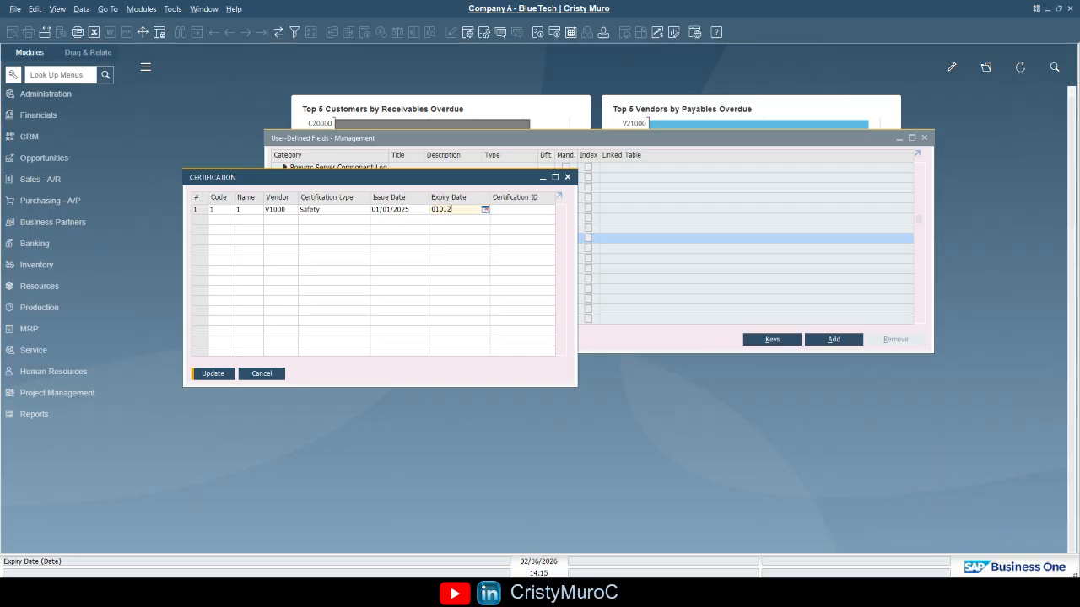
pyautogui.press('Tab')
pyautogui.write('123456')
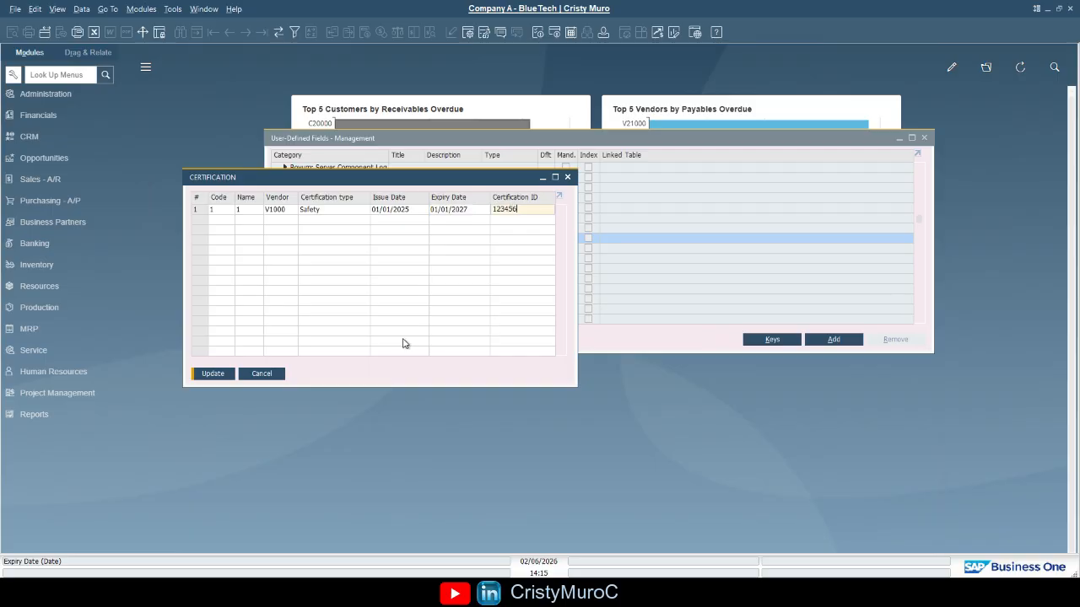
pyautogui.click(211, 375)
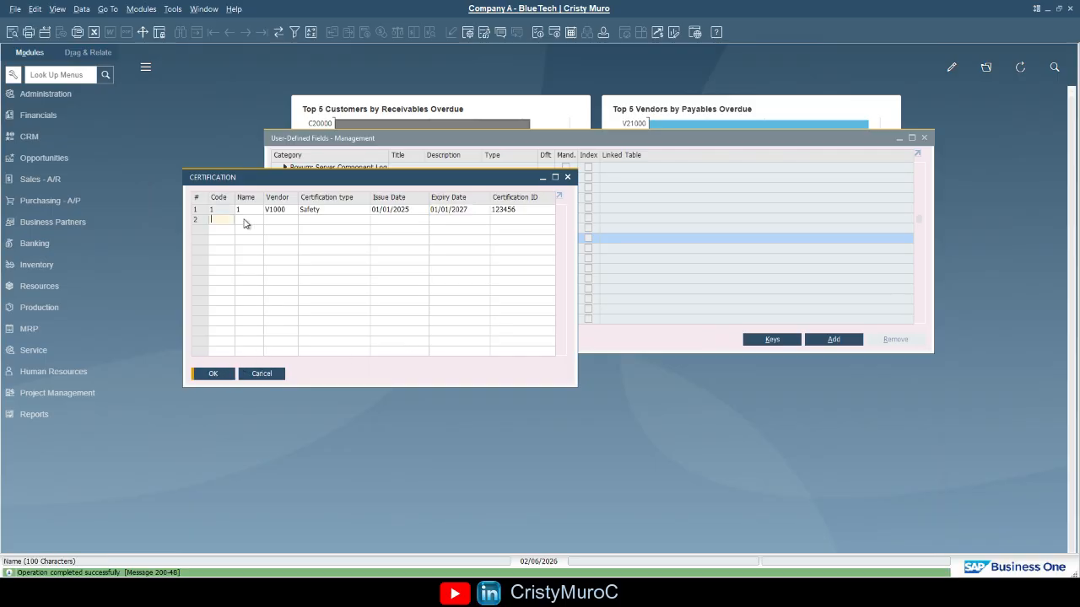
# Enter code 2, name 2 and vendor V1000 in the second certification row
pyautogui.write('2')
pyautogui.press('Tab')
pyautogui.write('2')
pyautogui.press('Tab')
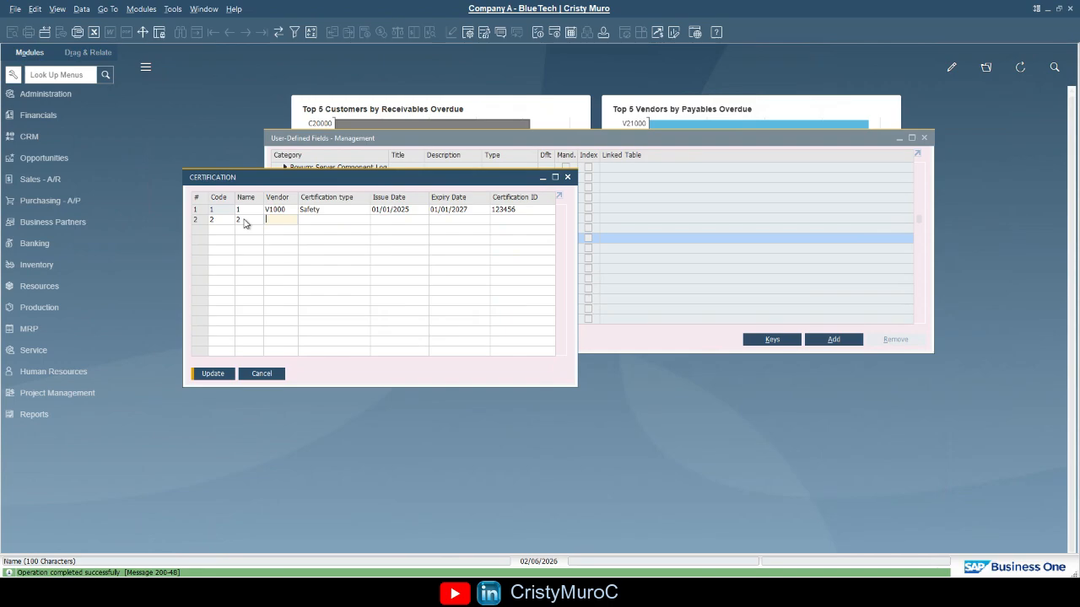
pyautogui.write('V1000')
# Set the second row's type to Insurance, issue date 01/01/2025, expiry date 01/01/2028 and certification ID 9999, and save it
pyautogui.press('Tab')
pyautogui.write('INSURA')
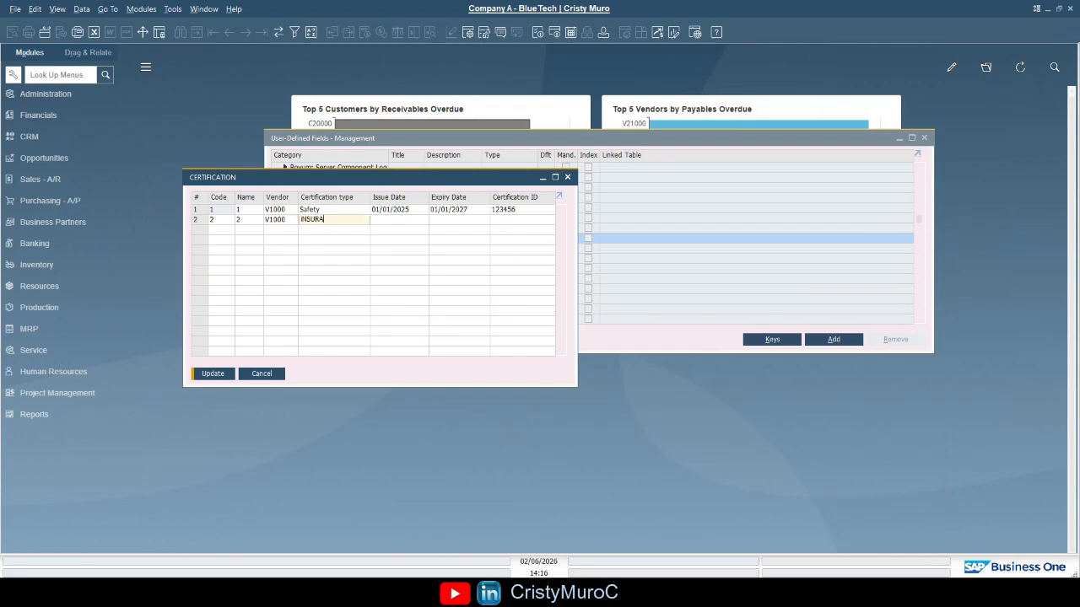
pyautogui.write('N')
pyautogui.press('BackSpace')
pyautogui.hotkey('shift', 'Home')
pyautogui.write('Insurance')
pyautogui.press('Tab')
pyautogui.write('01/01/2025')
pyautogui.press('Tab')
pyautogui.write('01/01/2028')
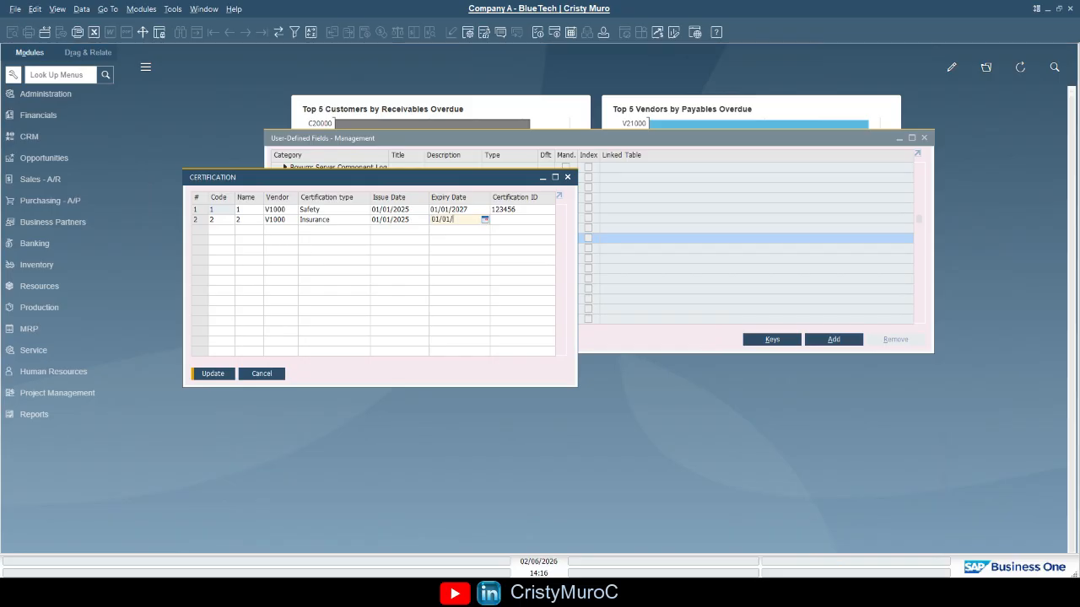
pyautogui.press('Tab')
pyautogui.write('9999')
pyautogui.press('Return')
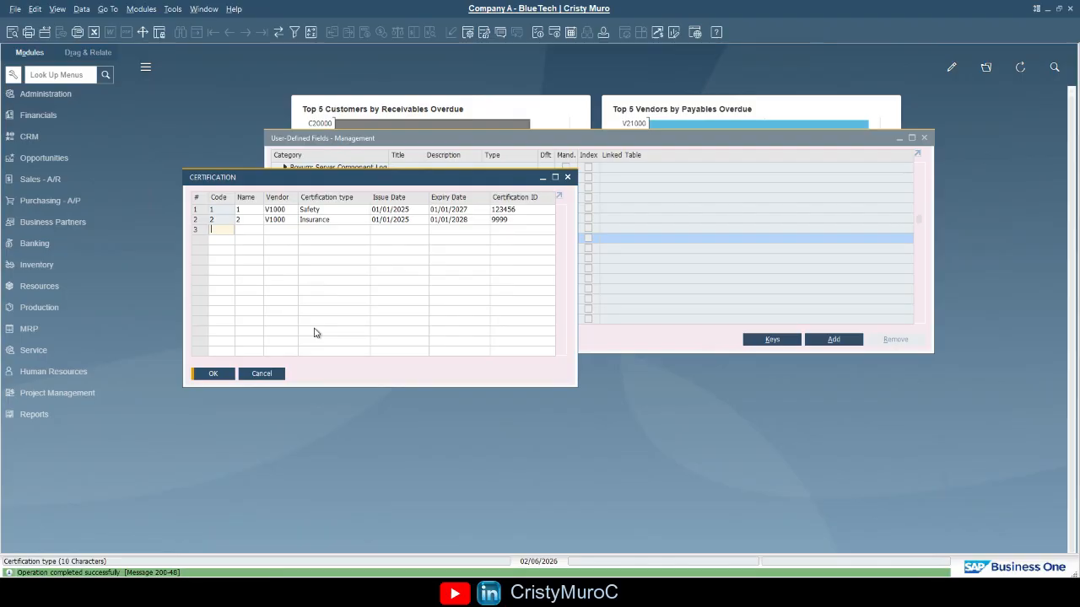
# Enter code 3, name 3 and vendor V1000 in the third certification row
pyautogui.write('3')
pyautogui.press('Tab')
pyautogui.write('3')
pyautogui.press('Tab')
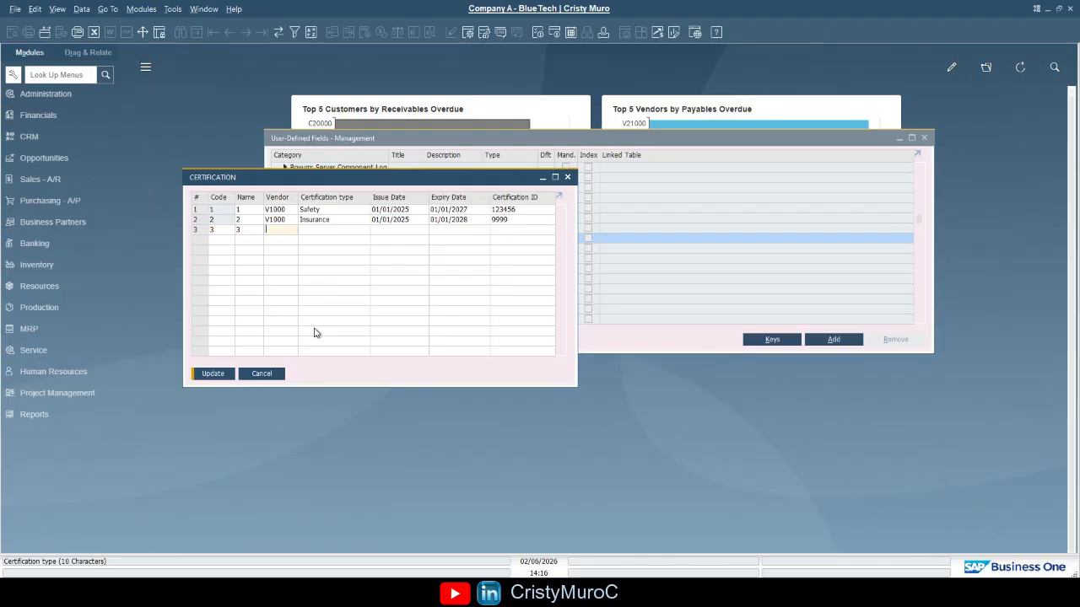
pyautogui.write('V1')
pyautogui.press('BackSpace')
pyautogui.press('BackSpace')
pyautogui.press('BackSpace')
pyautogui.write('V1000')
pyautogui.press('Tab')
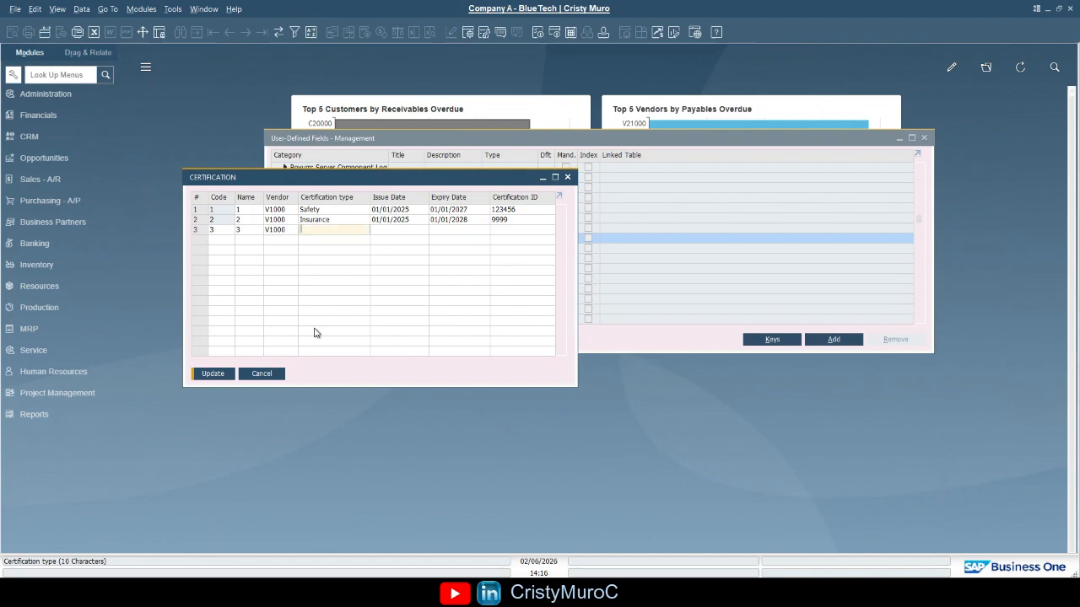
# Set the third row's type to Safety, issue date 01/01/2023, expiry date 01/01/2028 and certification ID 5556, and update the table
pyautogui.write('Safety')
pyautogui.press('Tab')
pyautogui.write('01/')
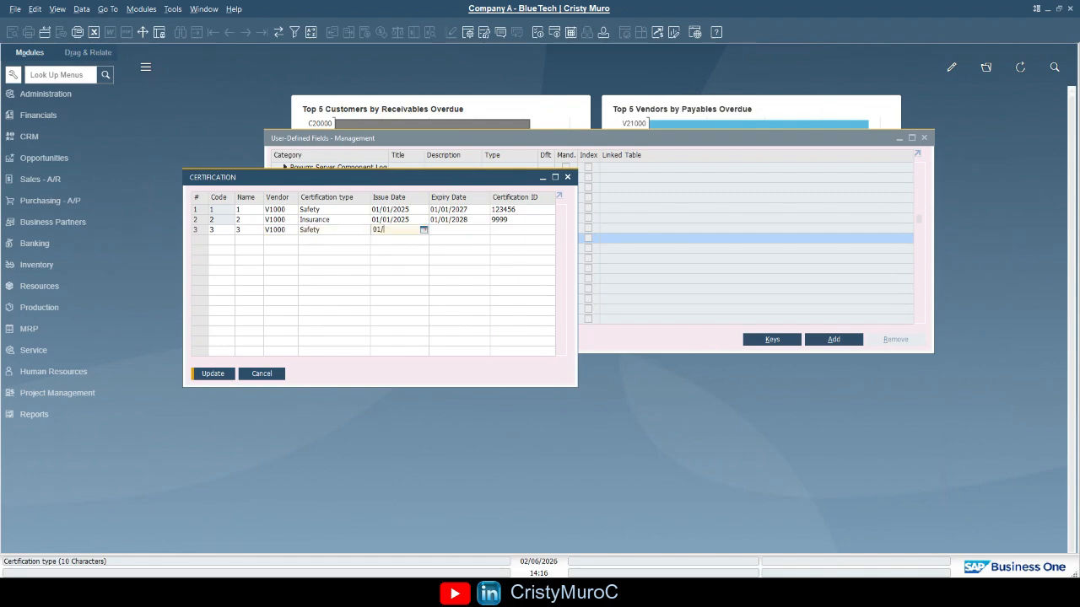
pyautogui.write('01/2023')
pyautogui.press('Tab')
pyautogui.write('01/01/20')
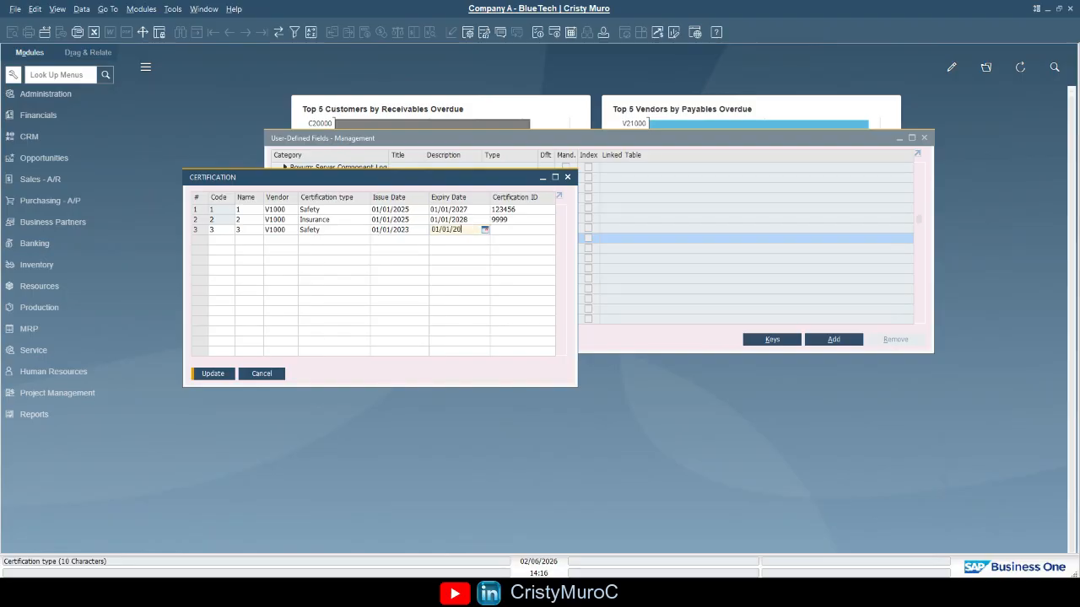
pyautogui.write('28')
pyautogui.press('Tab')
pyautogui.write('123')
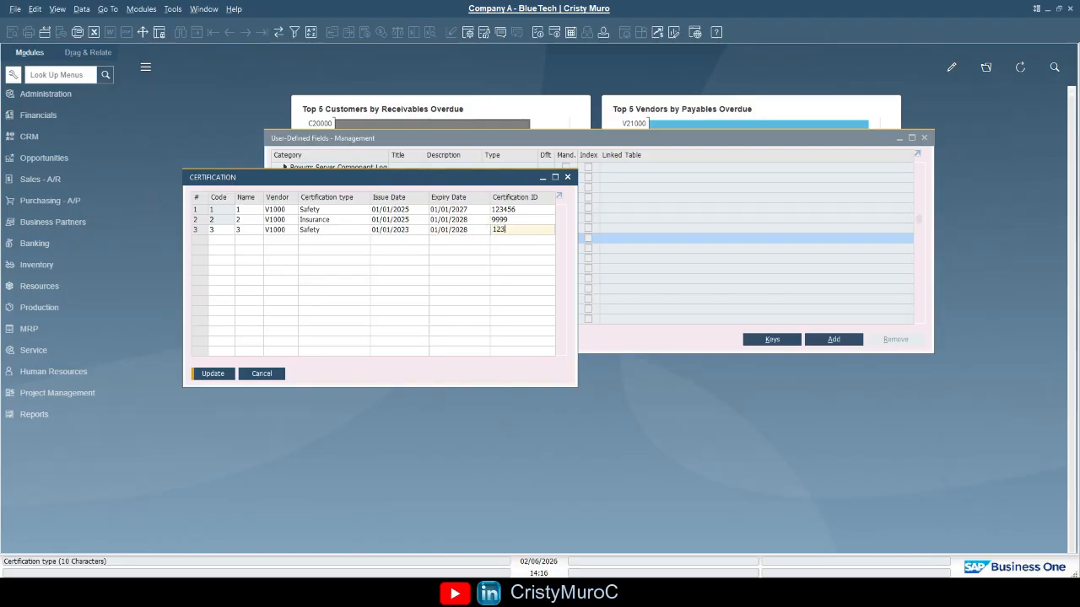
pyautogui.press('BackSpace')
pyautogui.press('BackSpace')
pyautogui.write('5556')
pyautogui.click(214, 373)
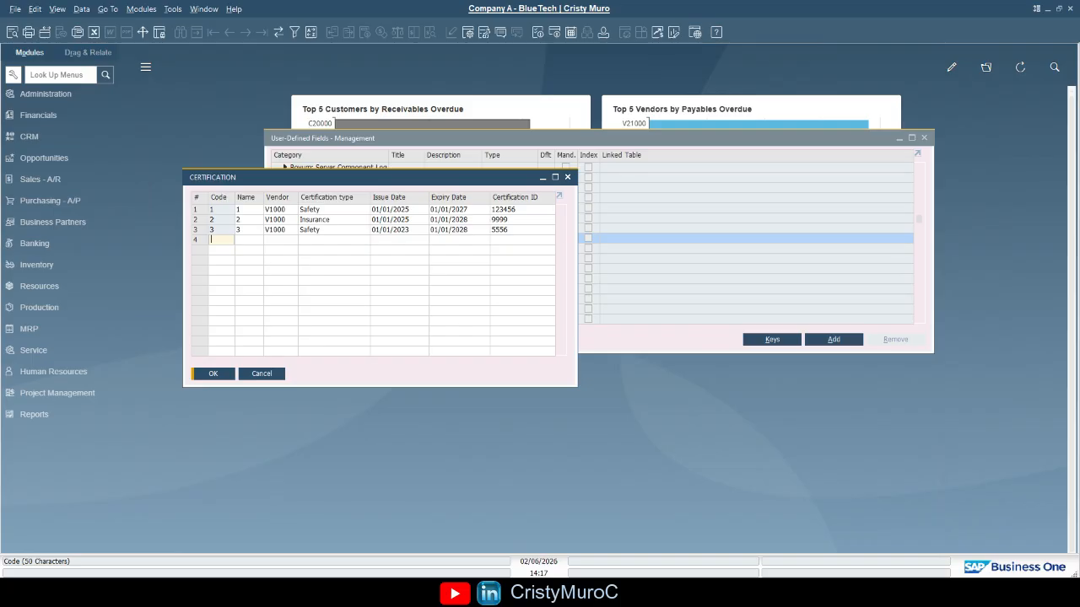
# Remove the third certification row, update the table and close the CERTIFICATION window
pyautogui.rightClick(199, 235)
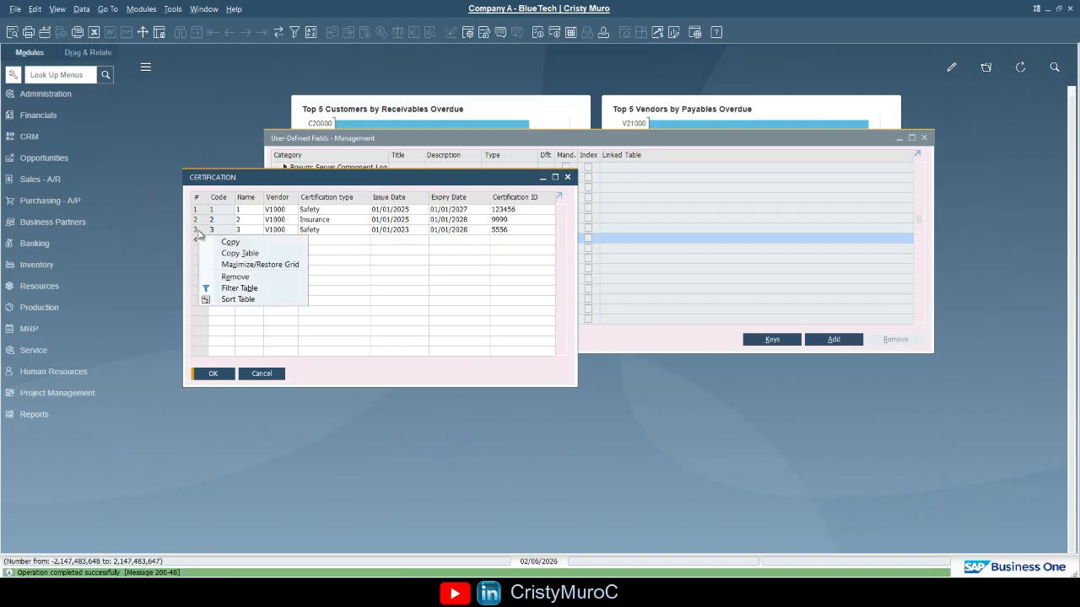
pyautogui.click(242, 278)
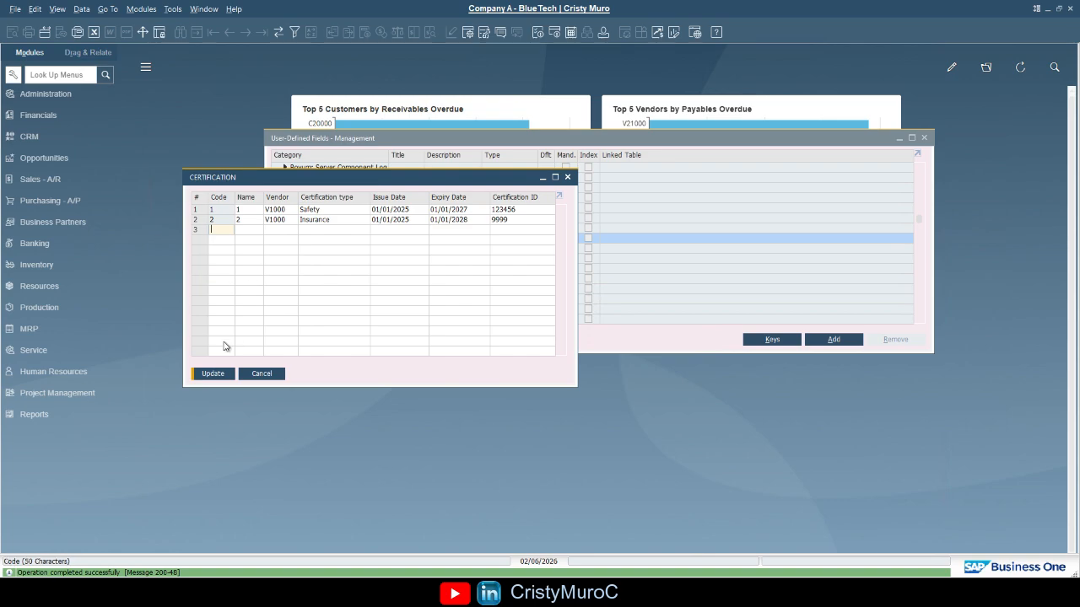
pyautogui.click(212, 373)
pyautogui.click(441, 310)
pyautogui.click(263, 373)
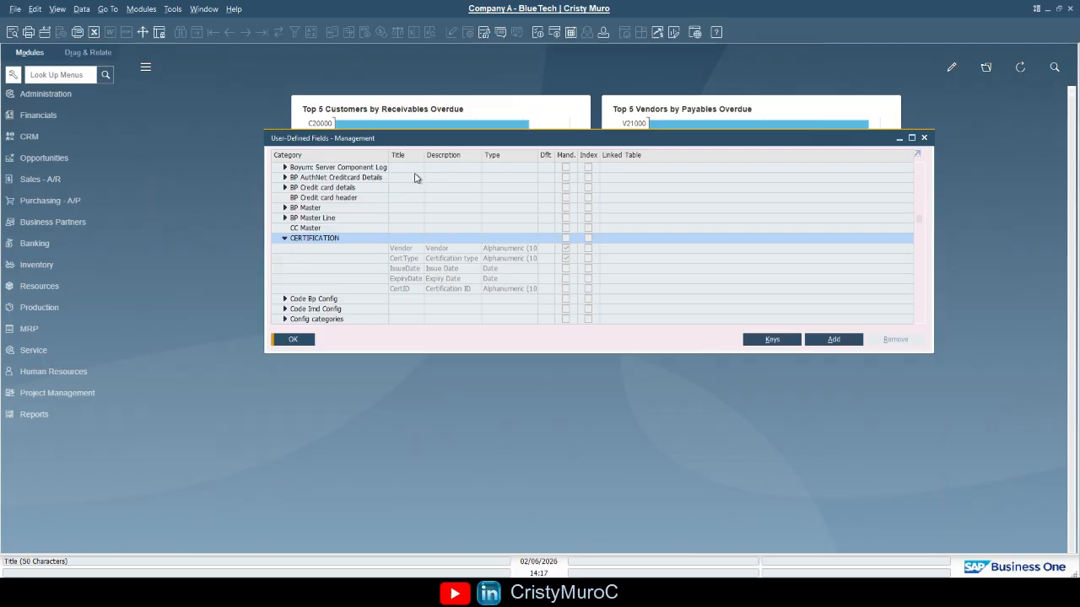
# Open the key setup for the CERTIFICATION table and name a new key VendorCert
pyautogui.click(416, 240)
pyautogui.click(774, 342)
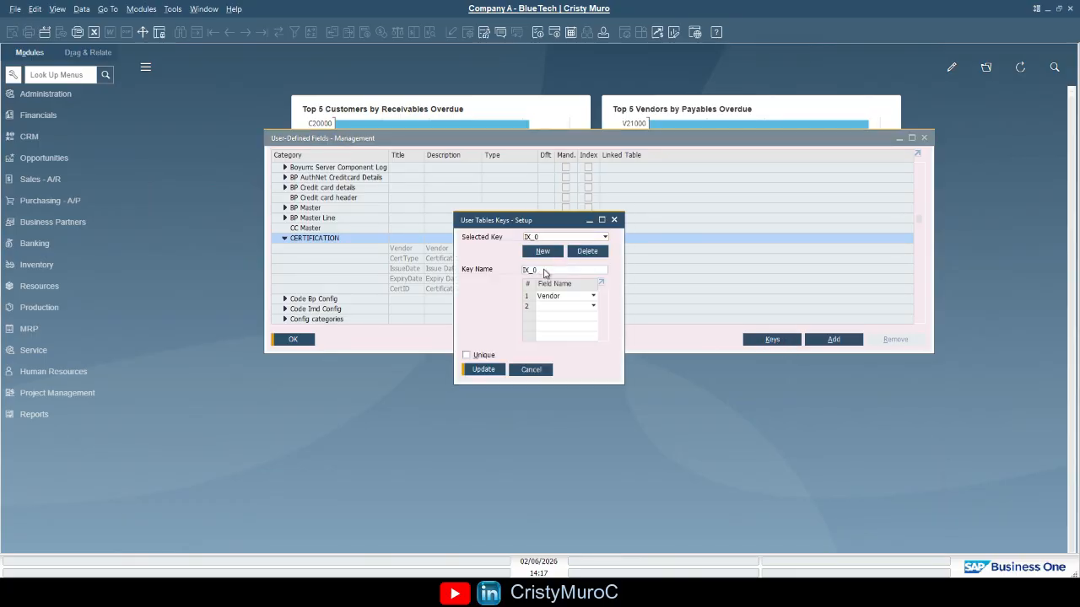
pyautogui.click(544, 270)
pyautogui.write('VendorCert')
# Add Vendor and CertType as the key's fields, mark the key Unique, and save it
pyautogui.click(582, 297)
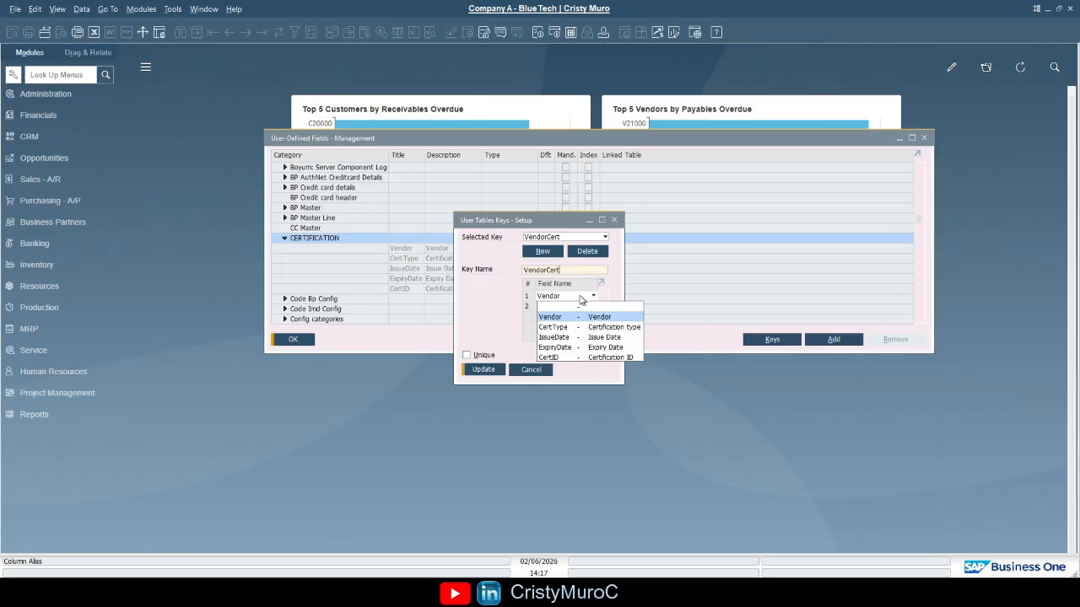
pyautogui.click(552, 316)
pyautogui.click(580, 308)
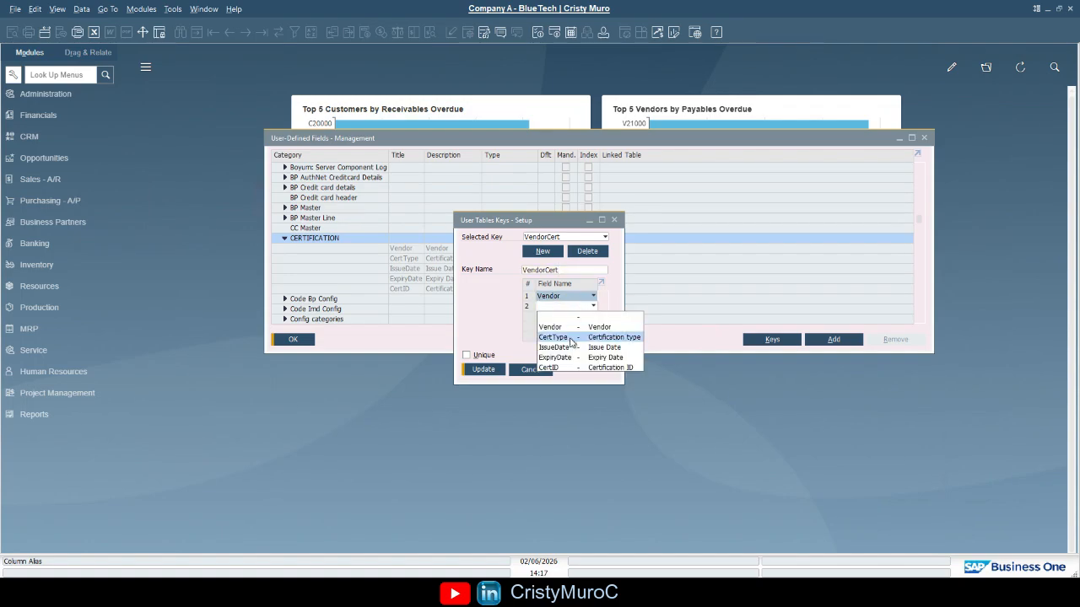
pyautogui.click(563, 338)
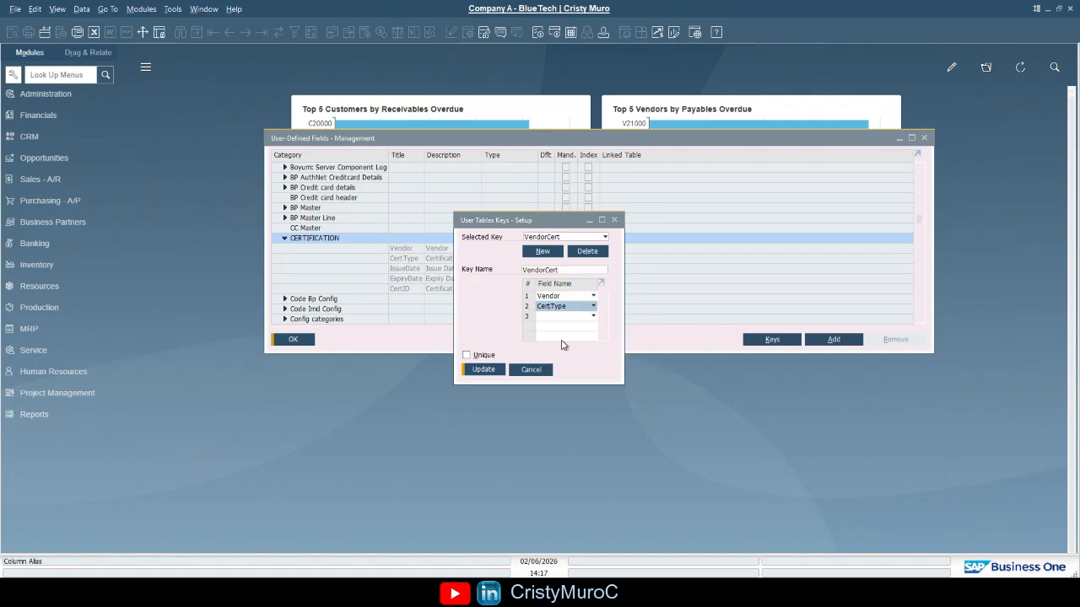
pyautogui.click(483, 355)
pyautogui.click(494, 371)
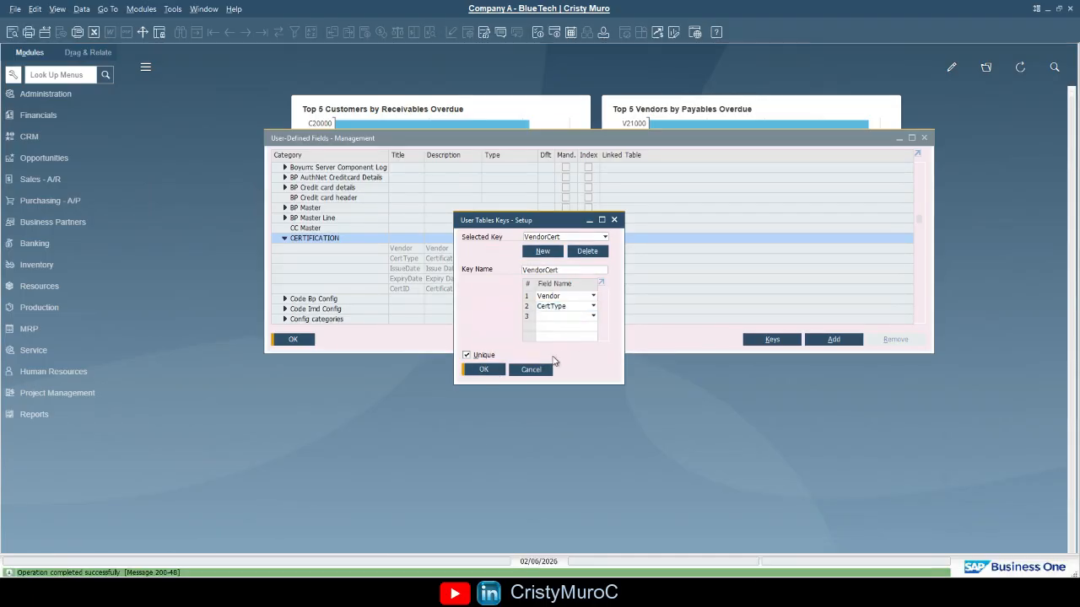
pyautogui.click(494, 371)
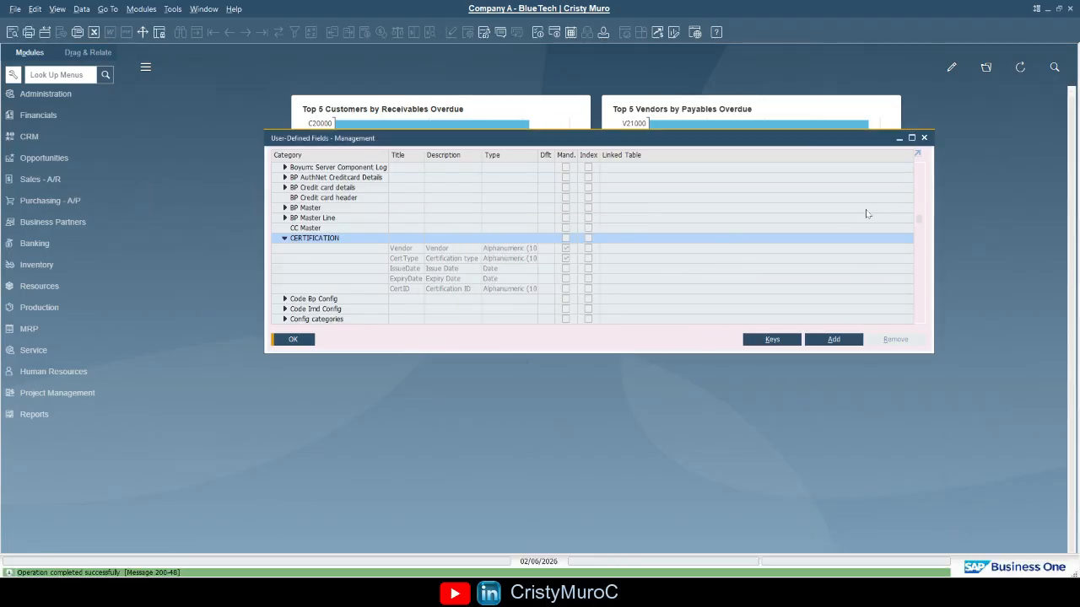
# Close field management, reopen the CERTIFICATION user-defined window and widen it
pyautogui.press('Escape')
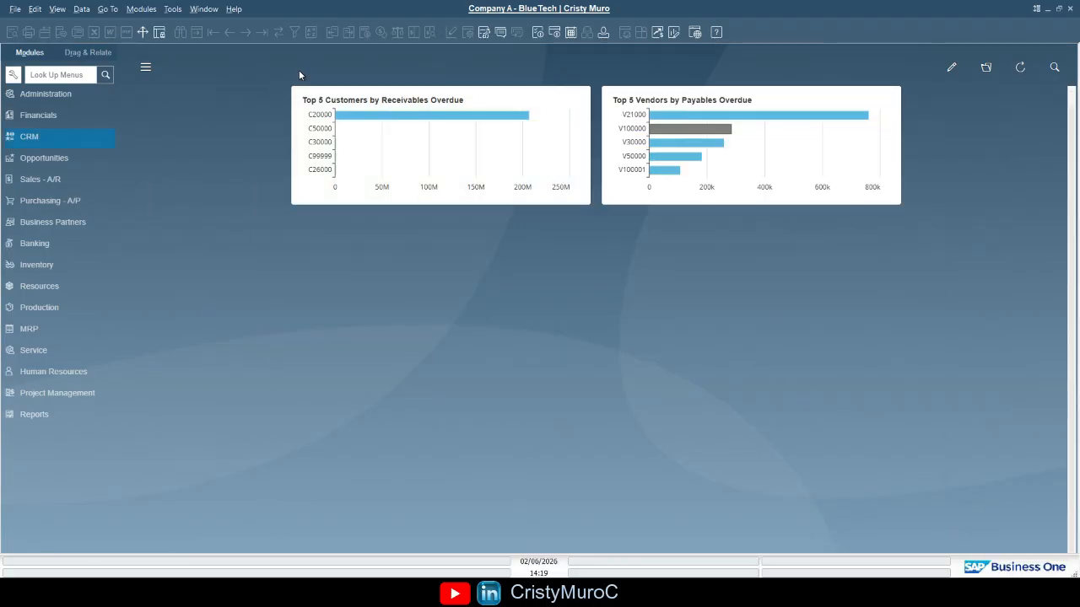
pyautogui.click(173, 10)
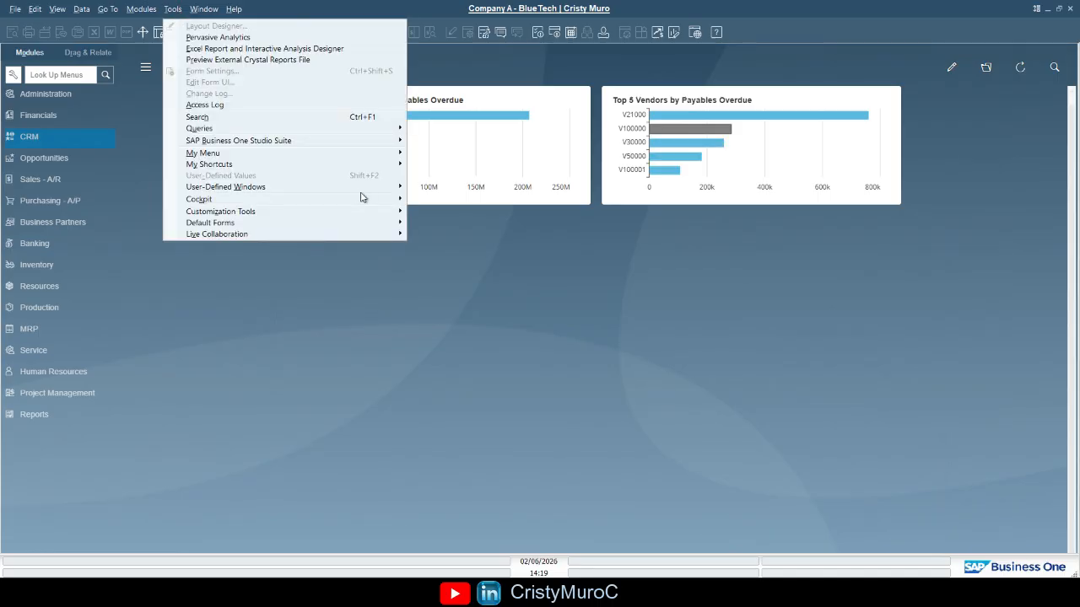
pyautogui.click(357, 188)
pyautogui.click(538, 345)
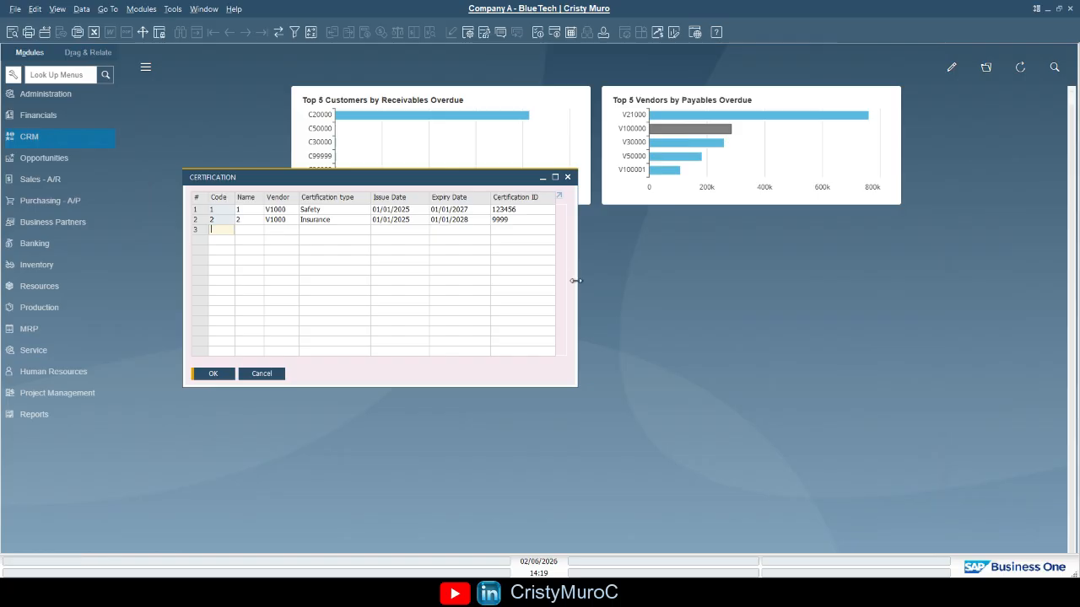
pyautogui.moveTo(575, 281); pyautogui.dragTo(754, 283)
pyautogui.click(224, 230)
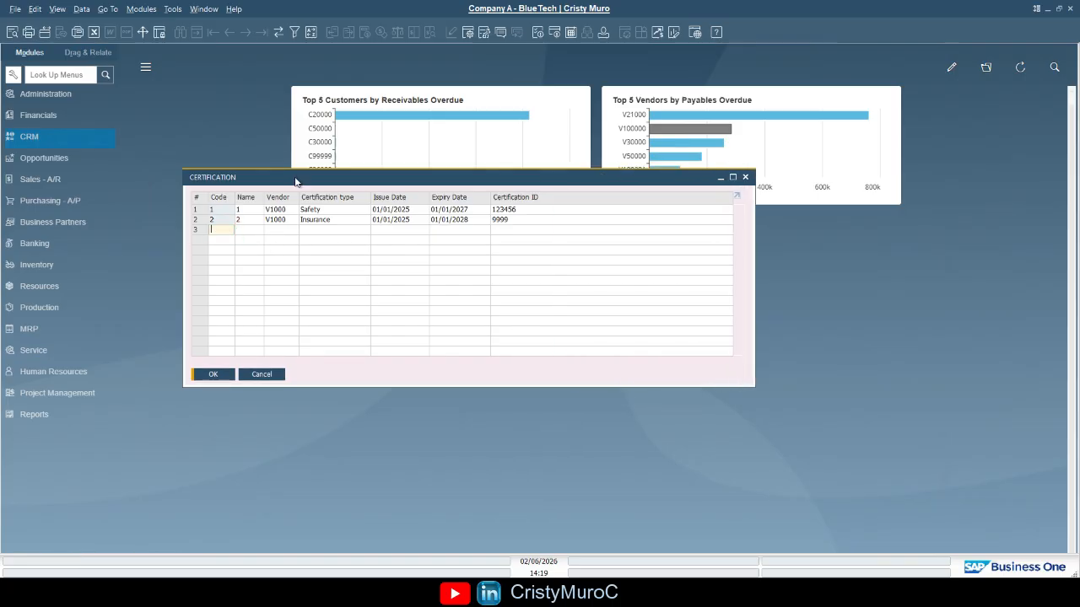
# Enter code 3, name 3, vendor V1000 and type Safety in the third certification row
pyautogui.write('3')
pyautogui.press('Tab')
pyautogui.write('3')
pyautogui.press('Tab')
pyautogui.write('V1000')
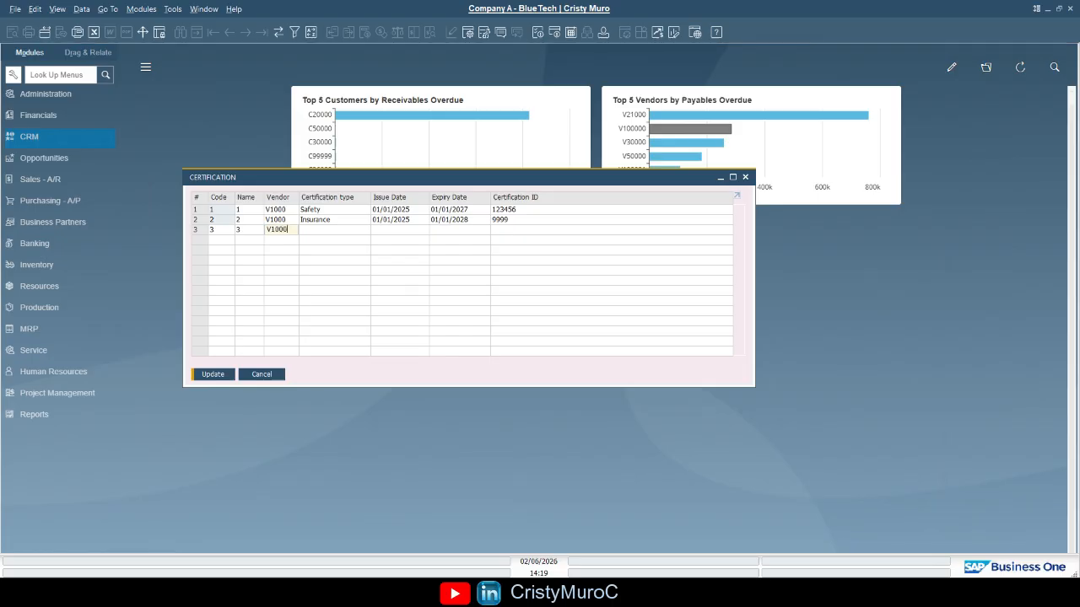
pyautogui.press('Tab')
pyautogui.write('Safety')
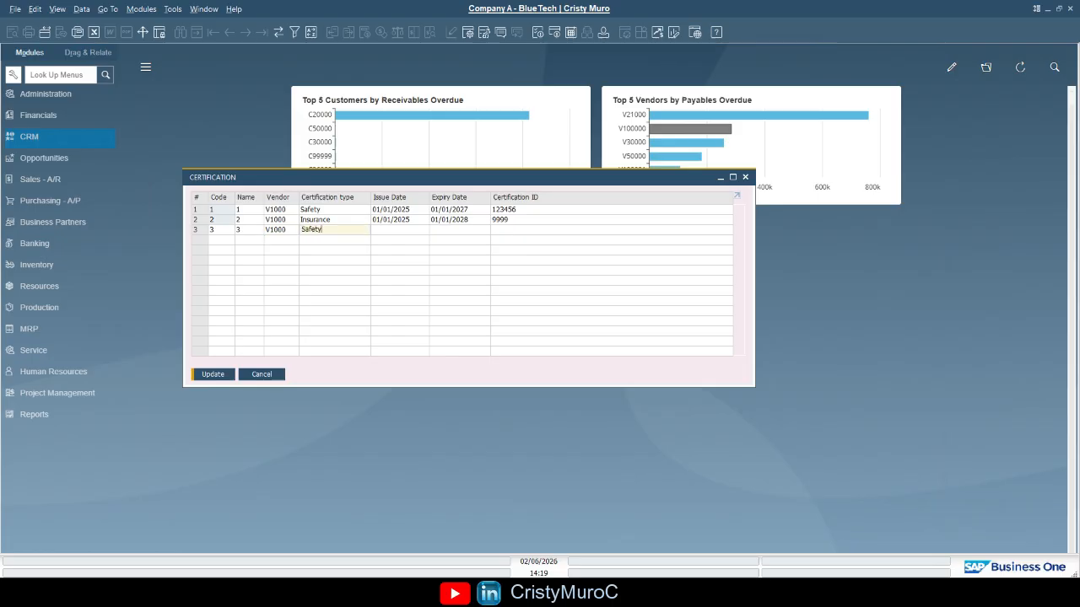
pyautogui.press('Tab')
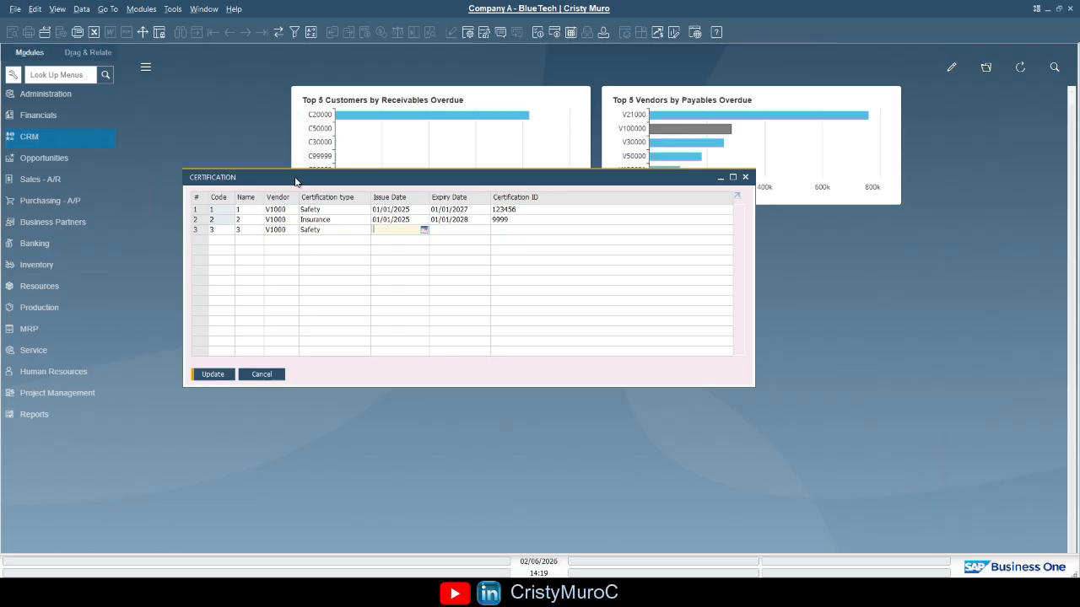
# Enter issue date 01/01/2026, expiry date 01/01/2028 and certification ID 8888 in the third row, and try to update the table
pyautogui.write('01/01/2026')
pyautogui.press('Tab')
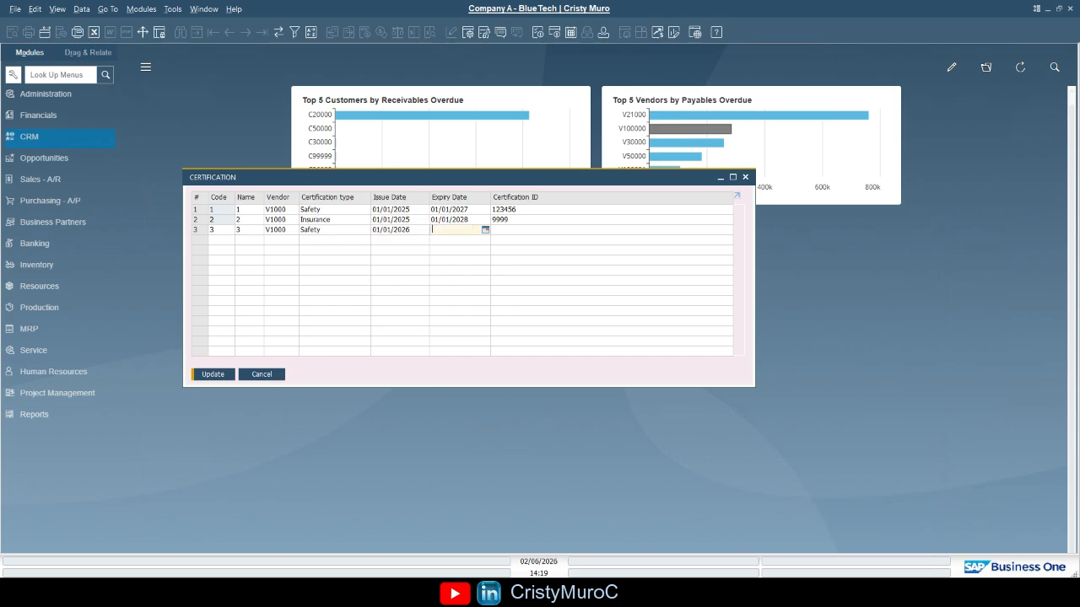
pyautogui.write('01/01/2028')
pyautogui.press('Tab')
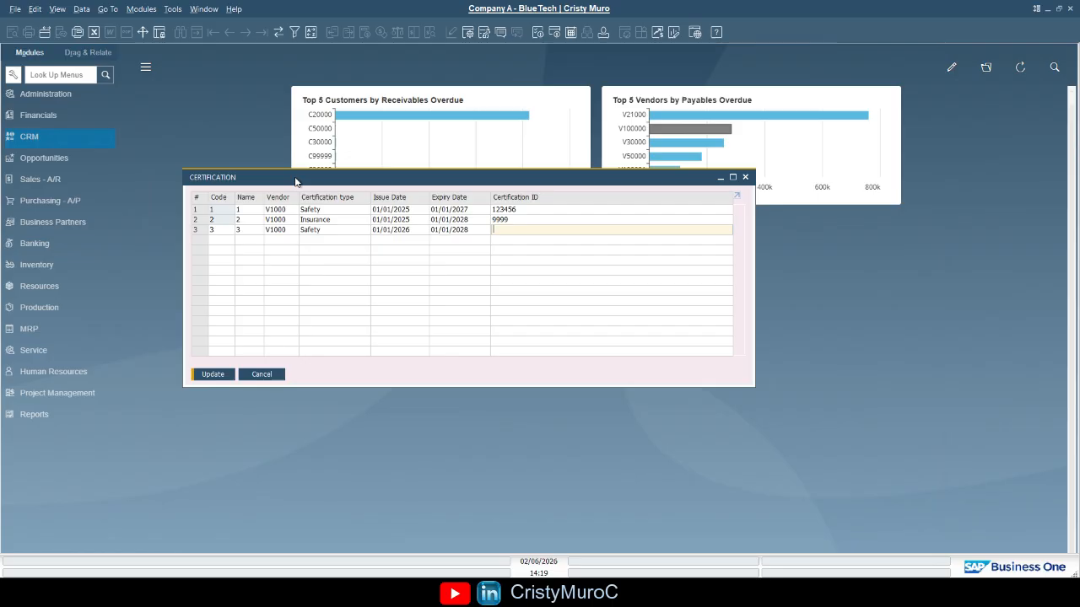
pyautogui.write('8888')
pyautogui.click(210, 377)
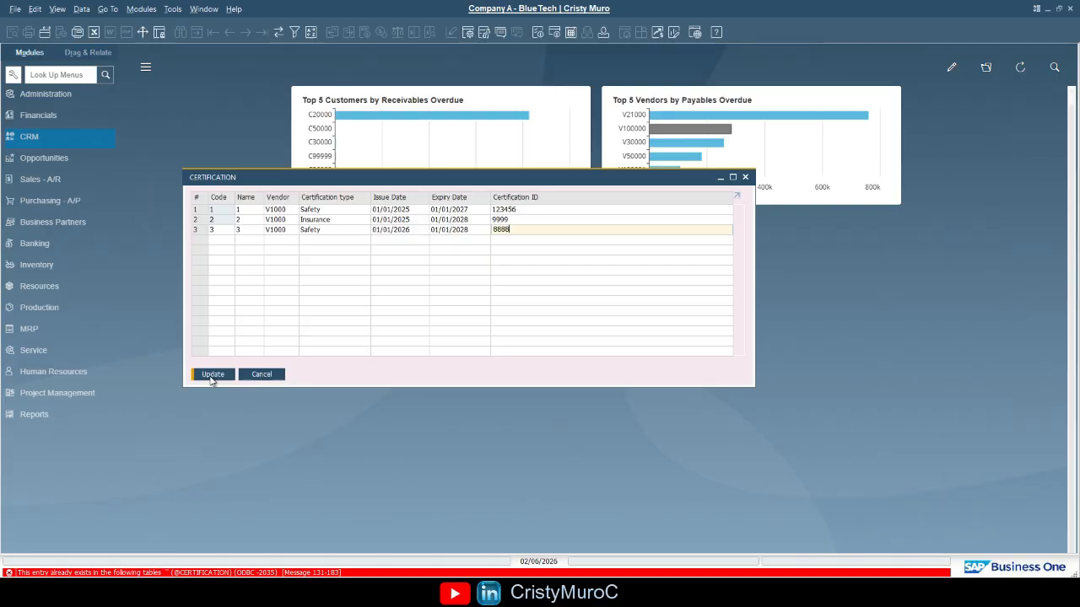
# Change the third row's certification type to ISO and update the table
pyautogui.click(278, 210)
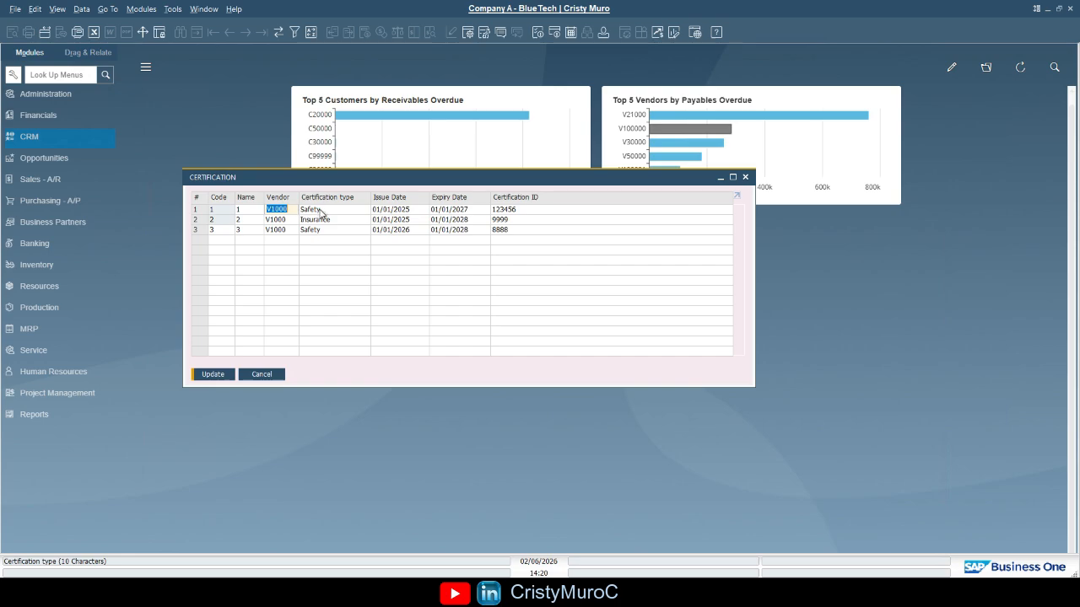
pyautogui.press('Tab')
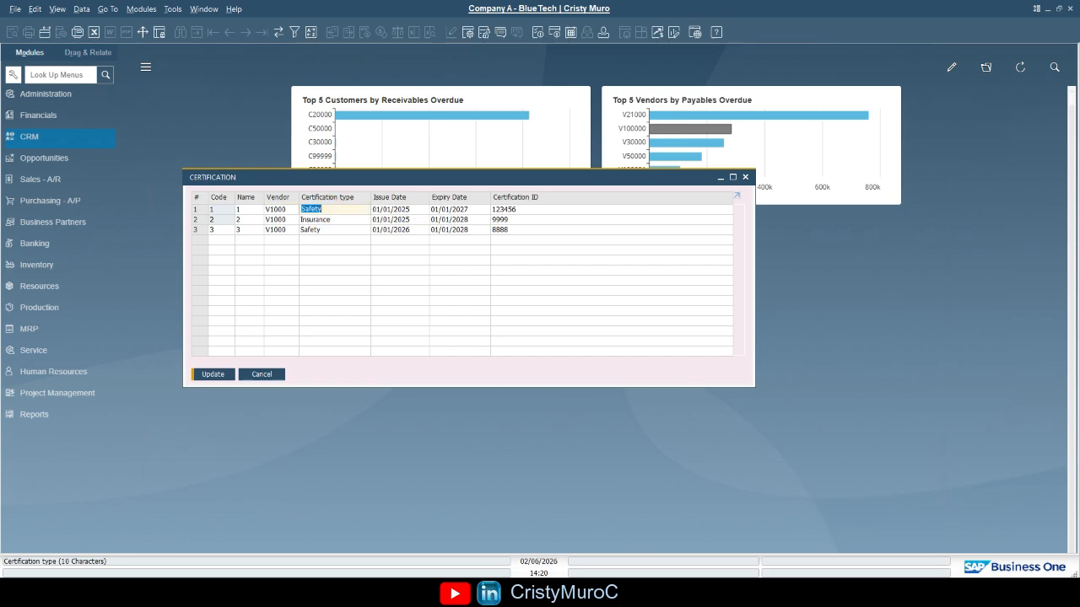
pyautogui.click(318, 231)
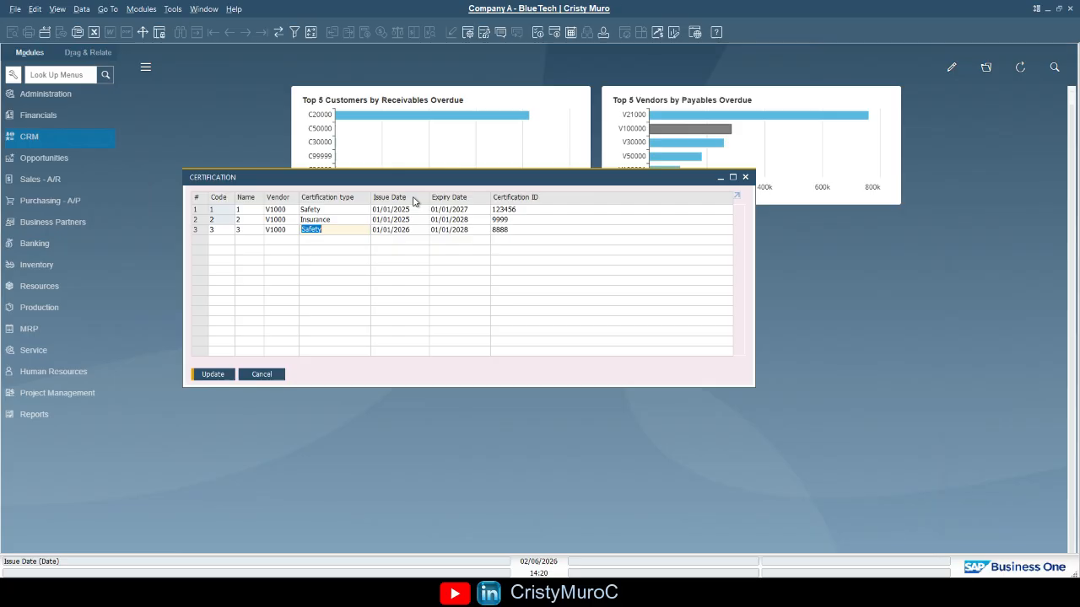
pyautogui.write('ISO')
pyautogui.press('Tab')
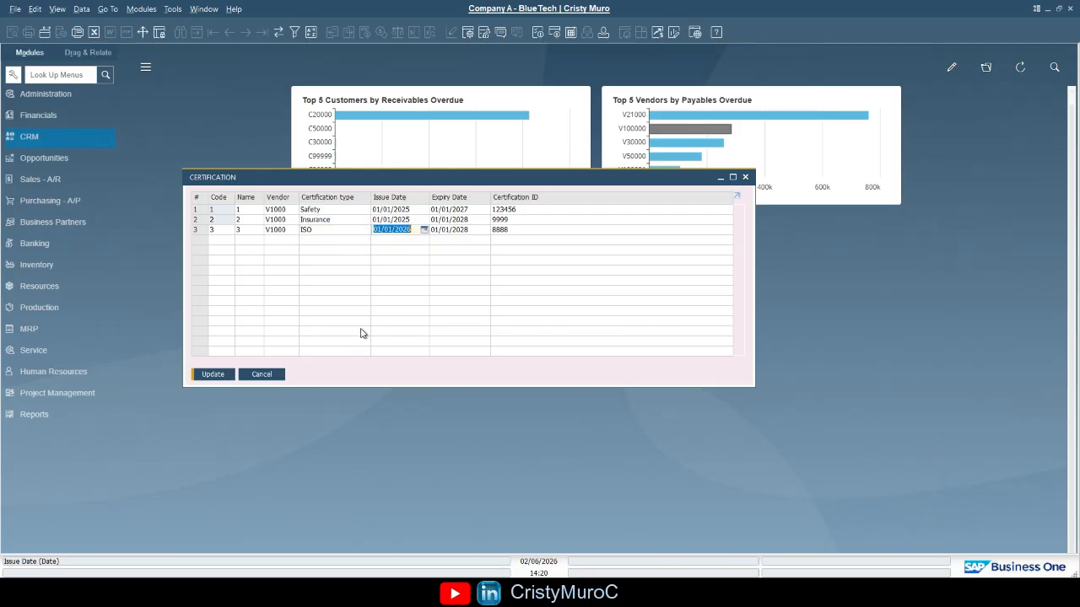
pyautogui.click(213, 374)
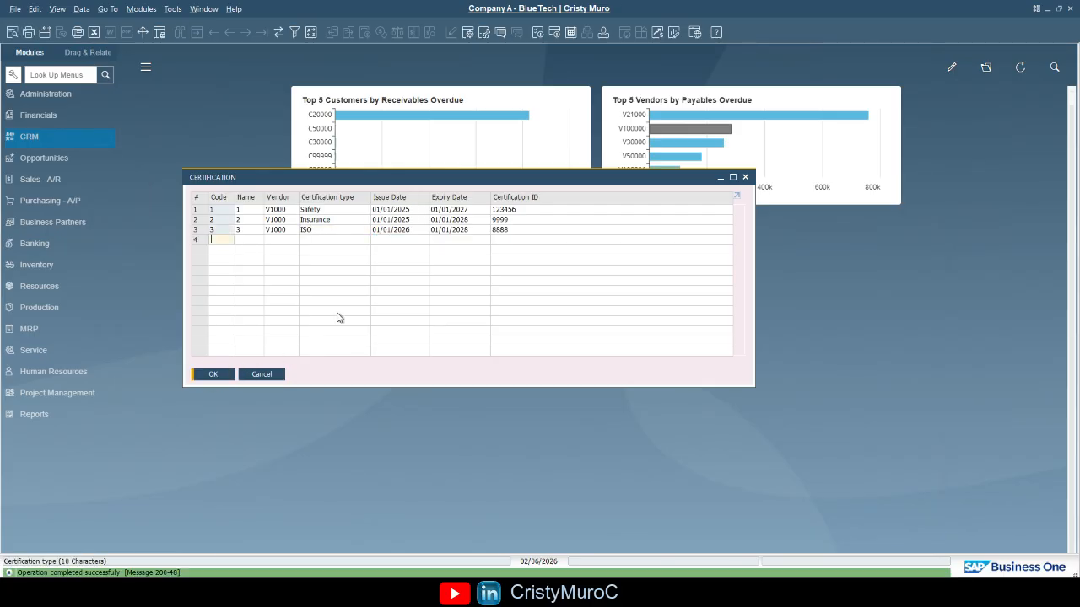